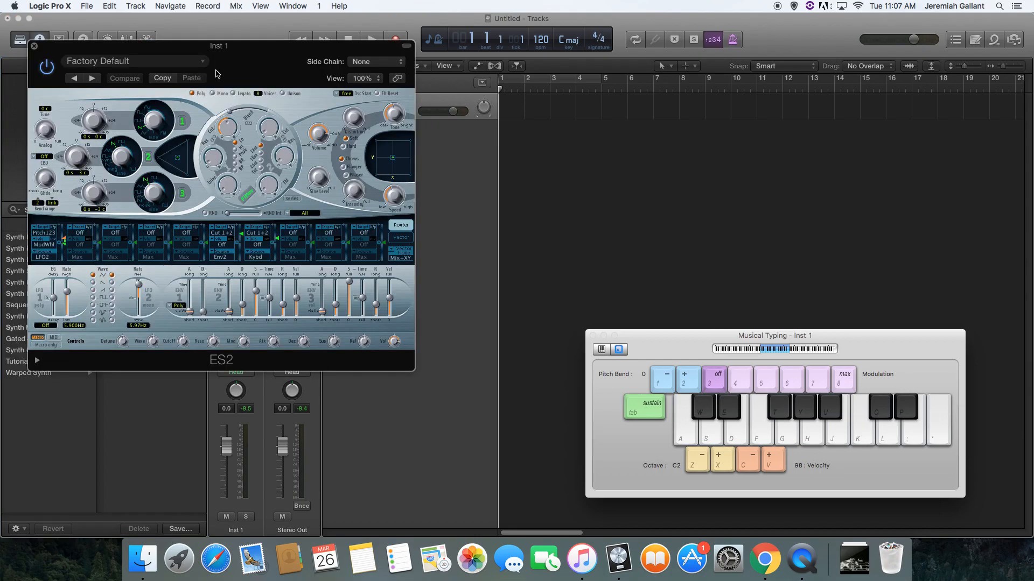
# Switch to the Google Chrome presentation, advance to the Necessary settings slide, and return to Logic Pro X.
pyautogui.hotkey('ctrl', 'Up')
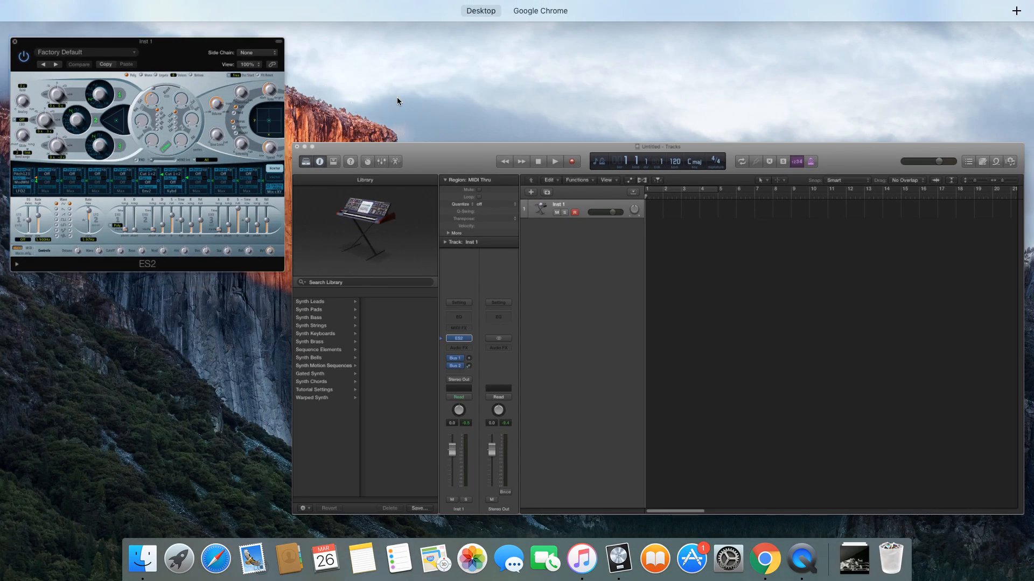
pyautogui.click(548, 36)
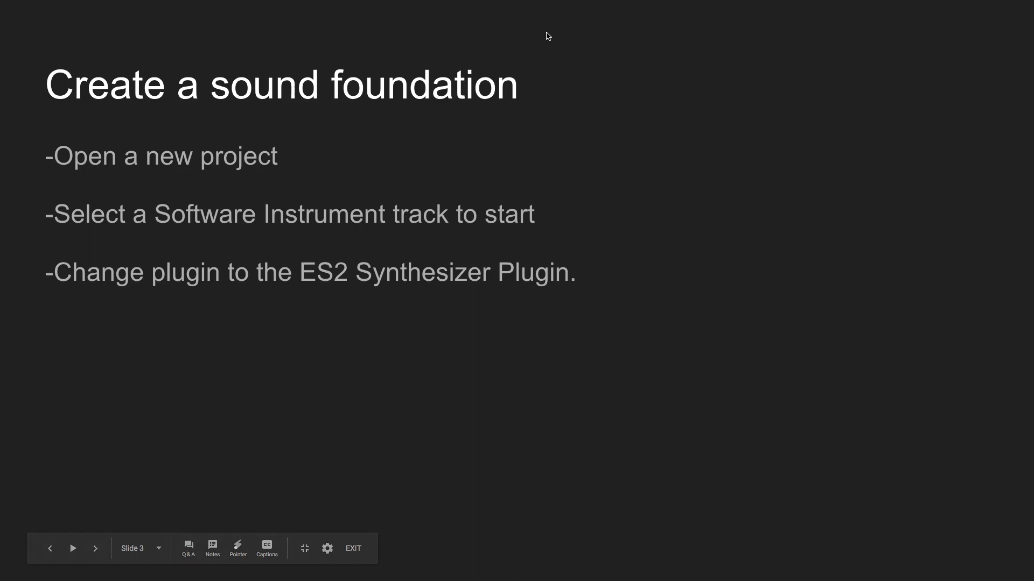
pyautogui.press('Right')
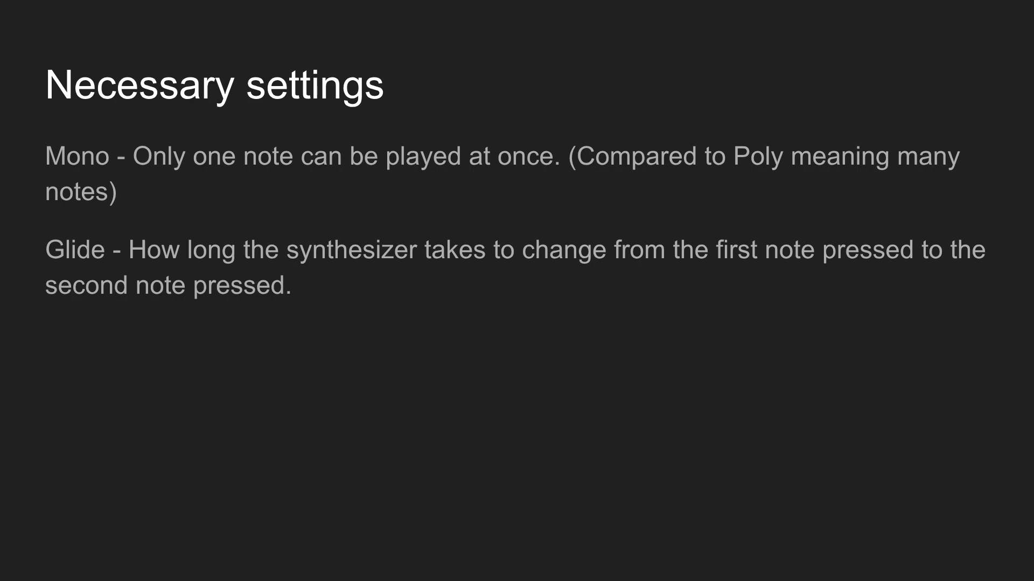
pyautogui.hotkey('ctrl', 'Up')
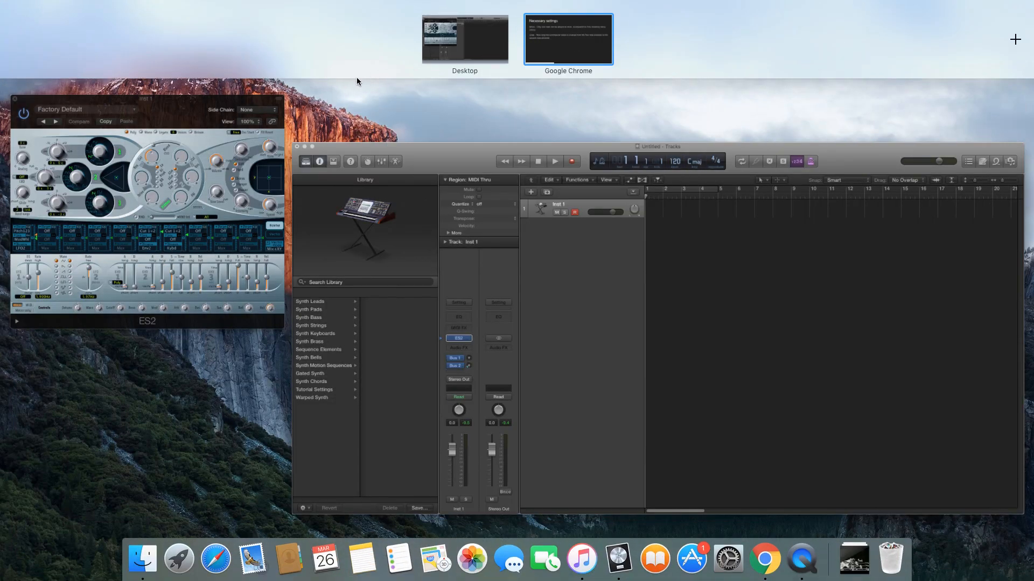
pyautogui.click(421, 157)
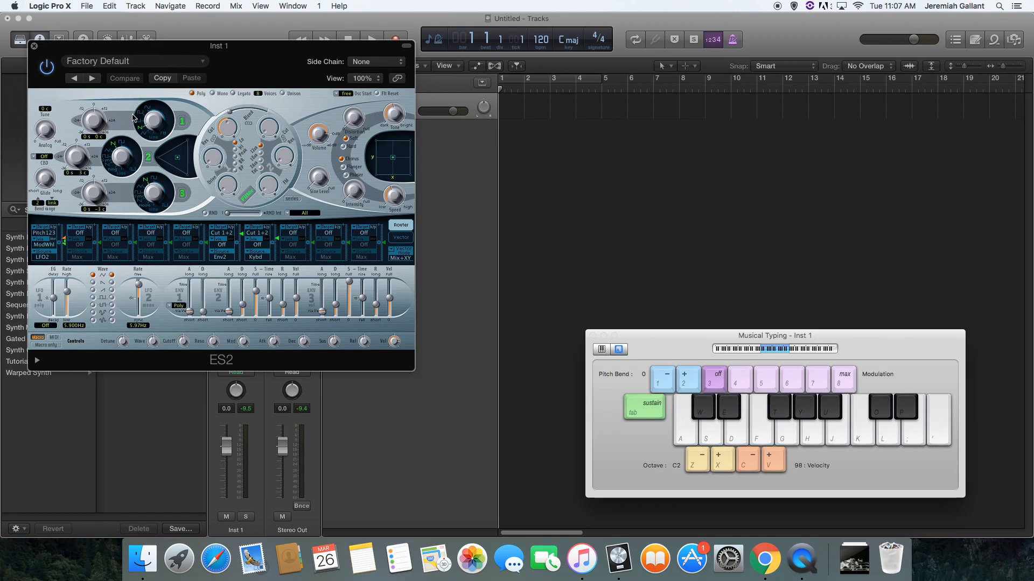
# Enlarge the ES2 plug-in window to 137% and reposition it in the middle of the workspace.
pyautogui.moveTo(414, 370); pyautogui.dragTo(556, 496)
pyautogui.moveTo(383, 57); pyautogui.dragTo(537, 41)
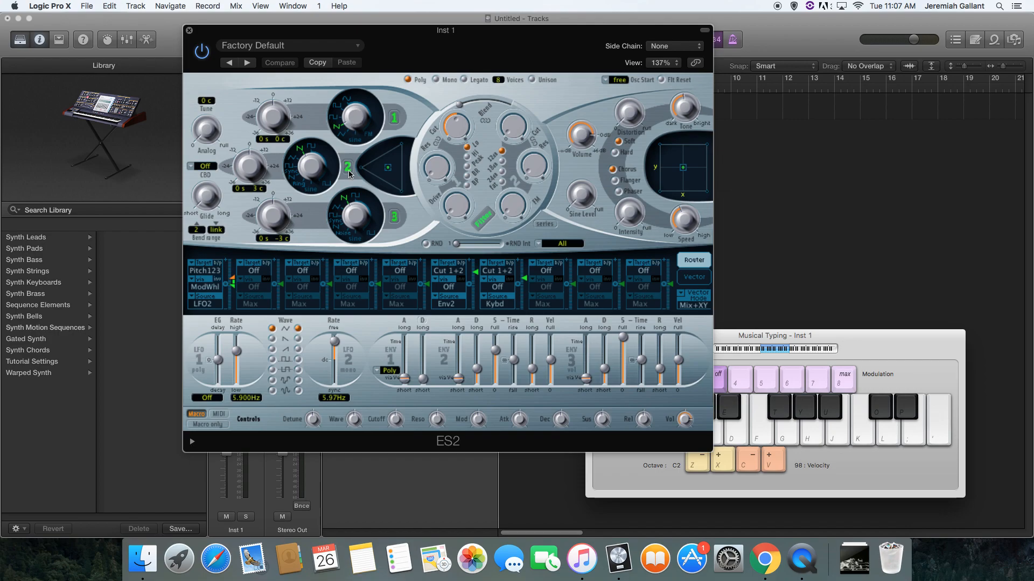
# Shift the ES2 oscillator mix in the triangle fully to oscillator 1, playing a test note before and after.
pyautogui.press('d')
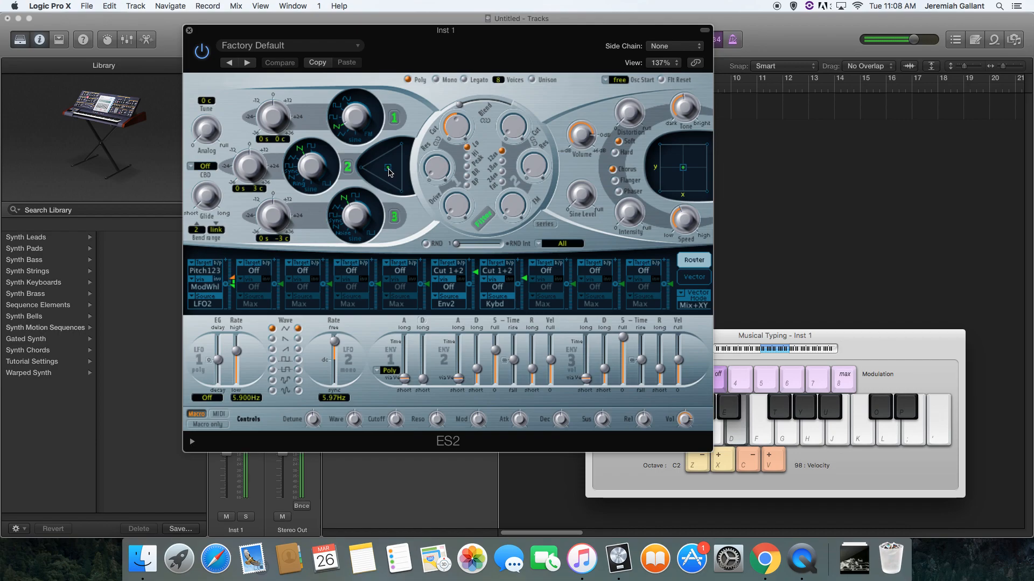
pyautogui.moveTo(391, 171); pyautogui.dragTo(402, 146)
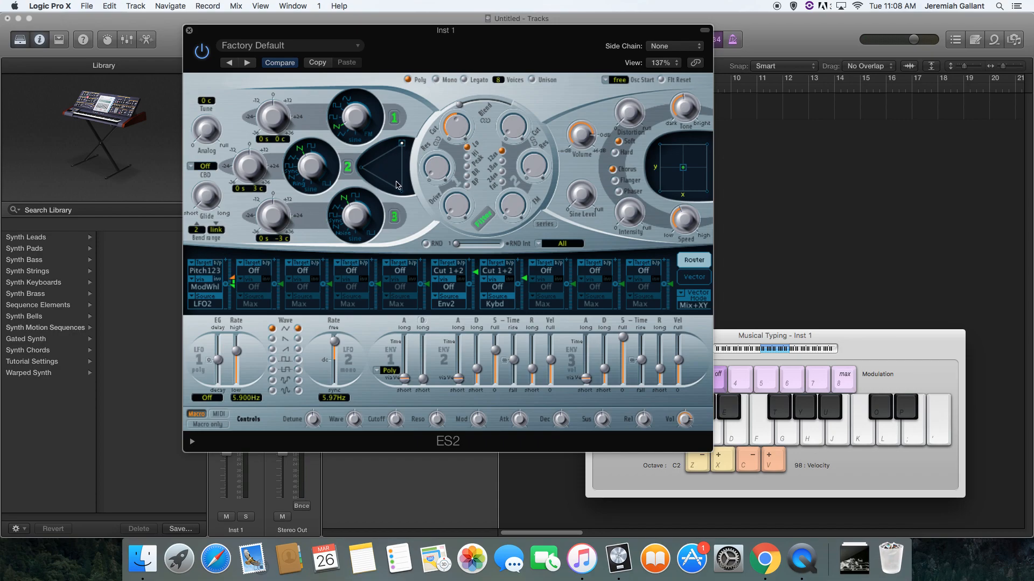
pyautogui.press('a')
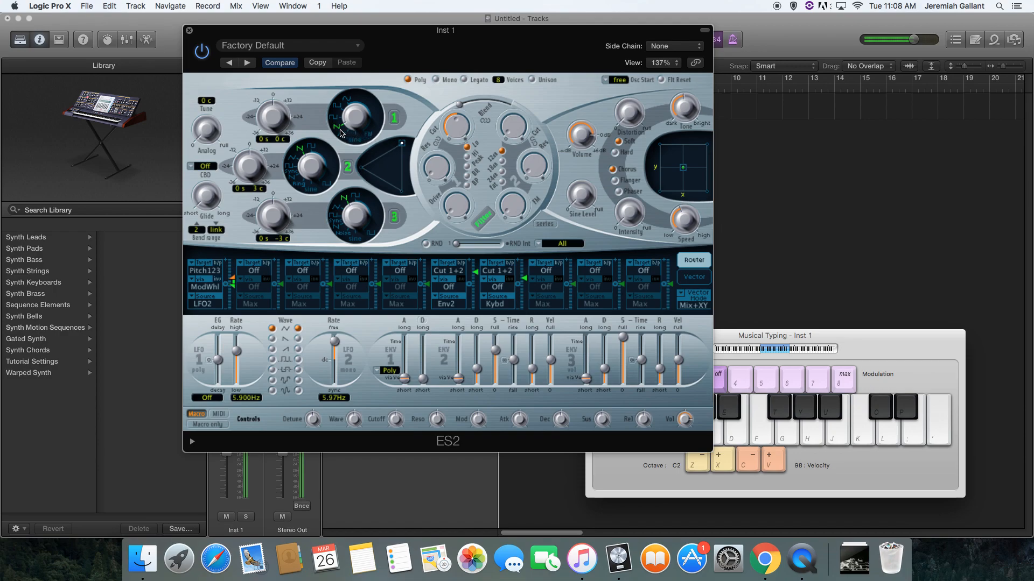
# Try several different waveforms on oscillator 1, playing a low test note for each one.
pyautogui.moveTo(355, 126); pyautogui.dragTo(353, 116)
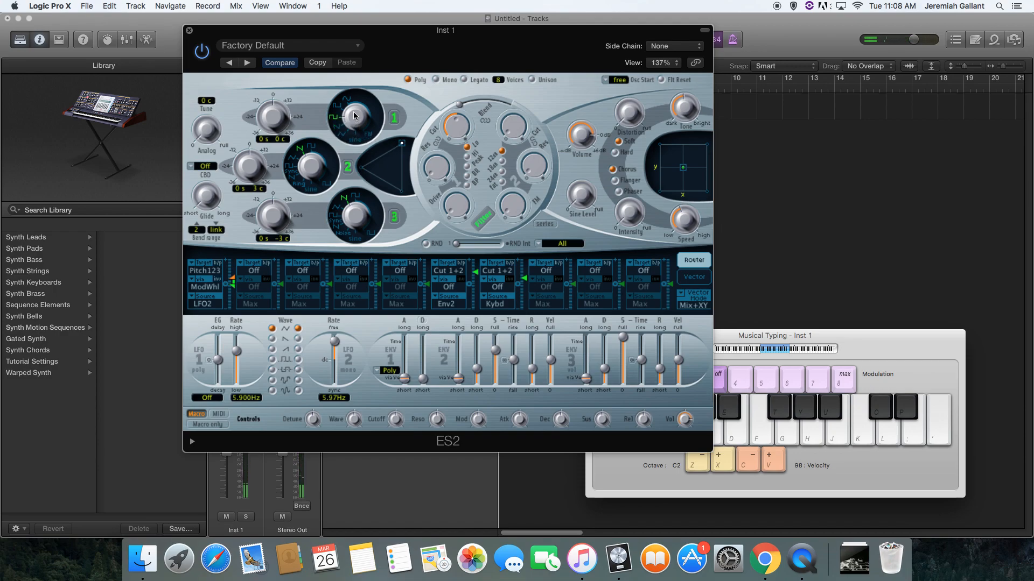
pyautogui.press('a')
pyautogui.moveTo(350, 125); pyautogui.dragTo(356, 139)
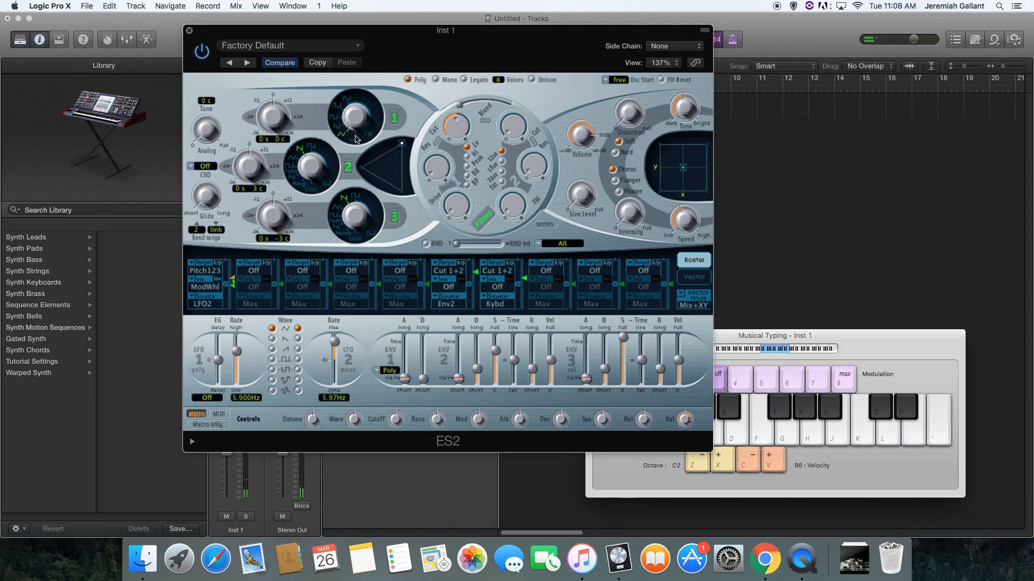
pyautogui.press('a')
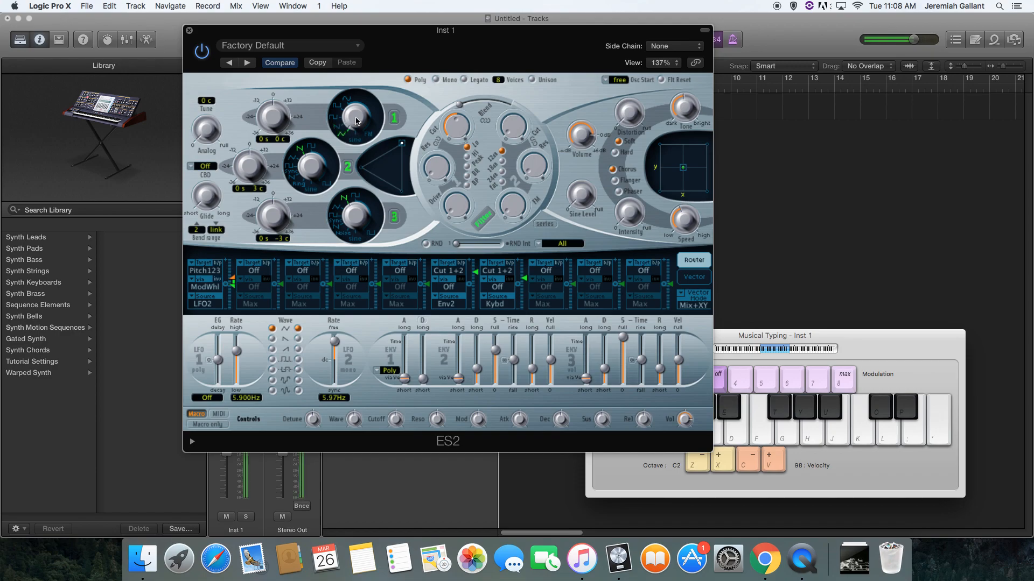
pyautogui.moveTo(354, 126); pyautogui.dragTo(354, 95)
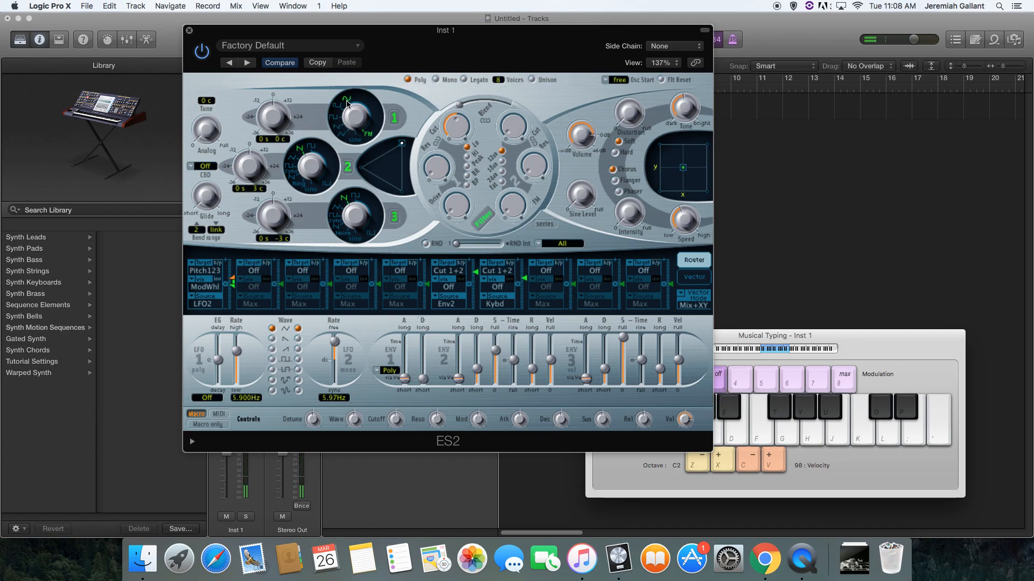
pyautogui.press('a')
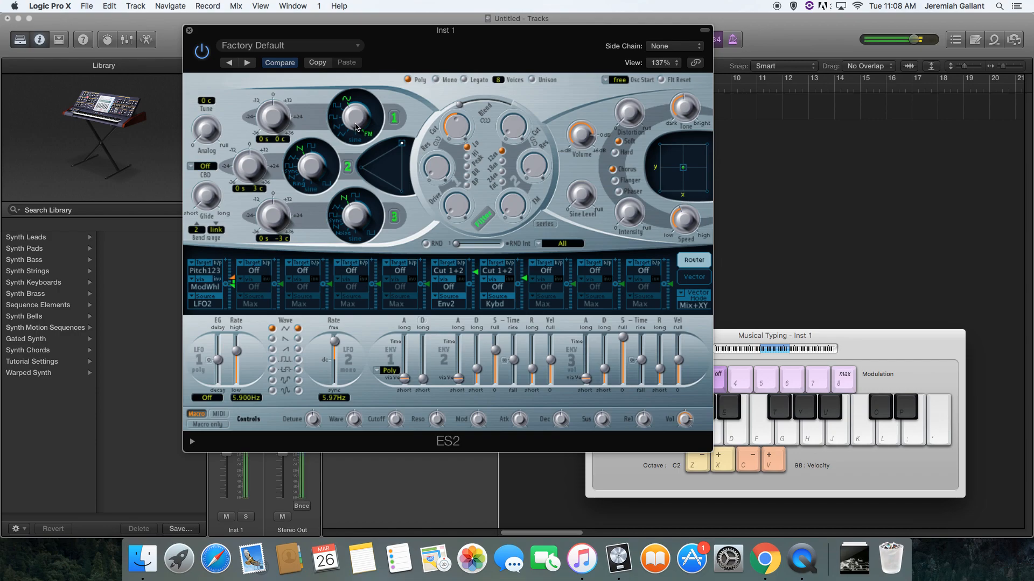
# Set oscillator 1's waveform to sine and play a low test note to audition it.
pyautogui.moveTo(355, 127); pyautogui.dragTo(371, 171)
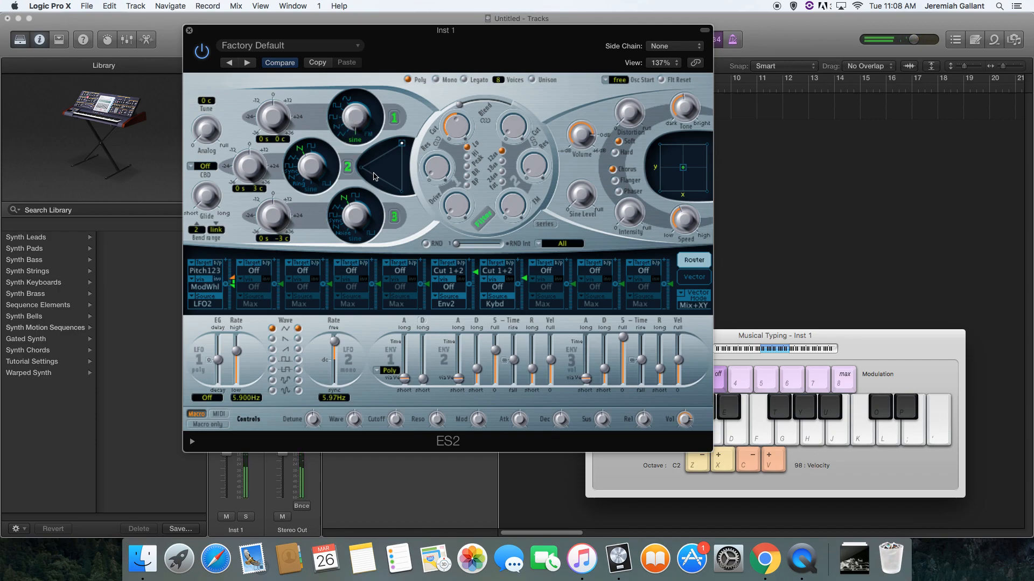
pyautogui.moveTo(358, 126); pyautogui.dragTo(370, 176)
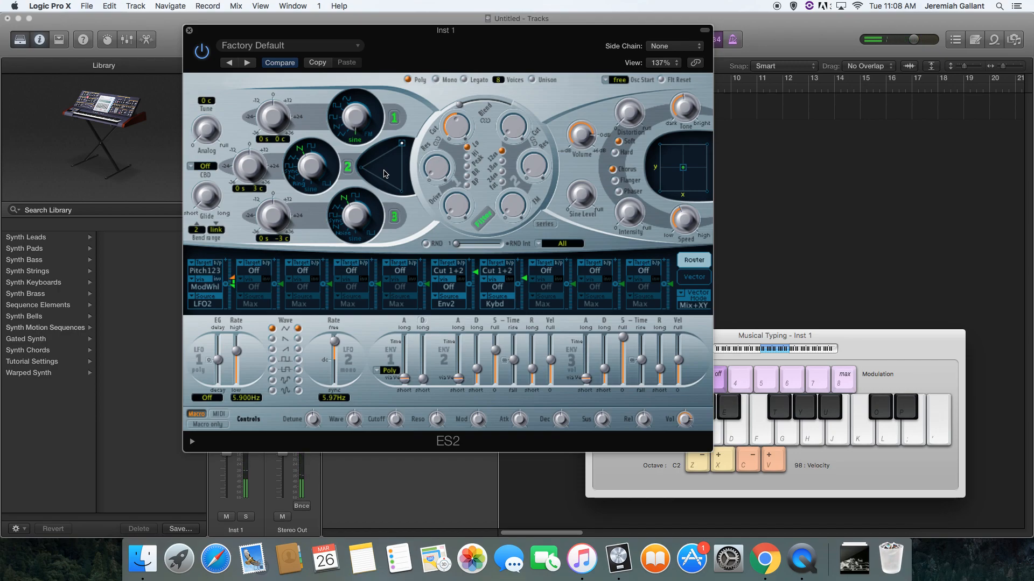
pyautogui.press('a')
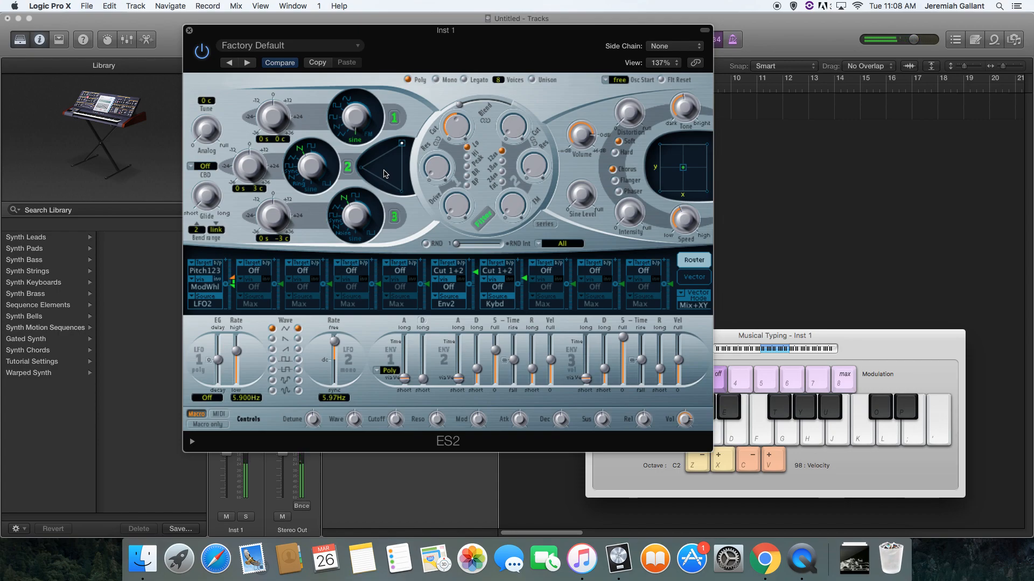
pyautogui.press('a')
# Turn off oscillators 2 and 3 and audition the remaining oscillator with high and low notes.
pyautogui.click(348, 167)
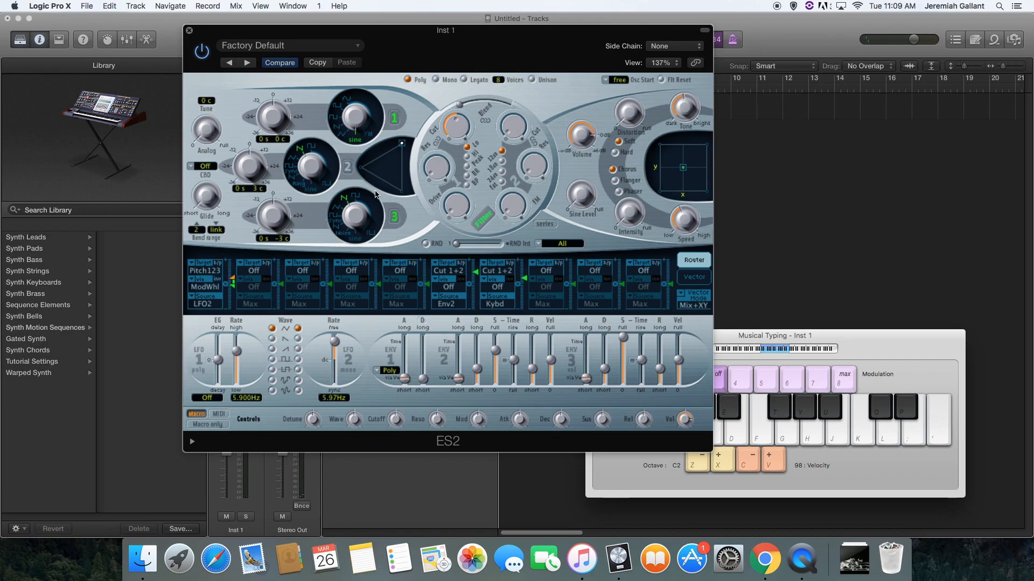
pyautogui.click(394, 216)
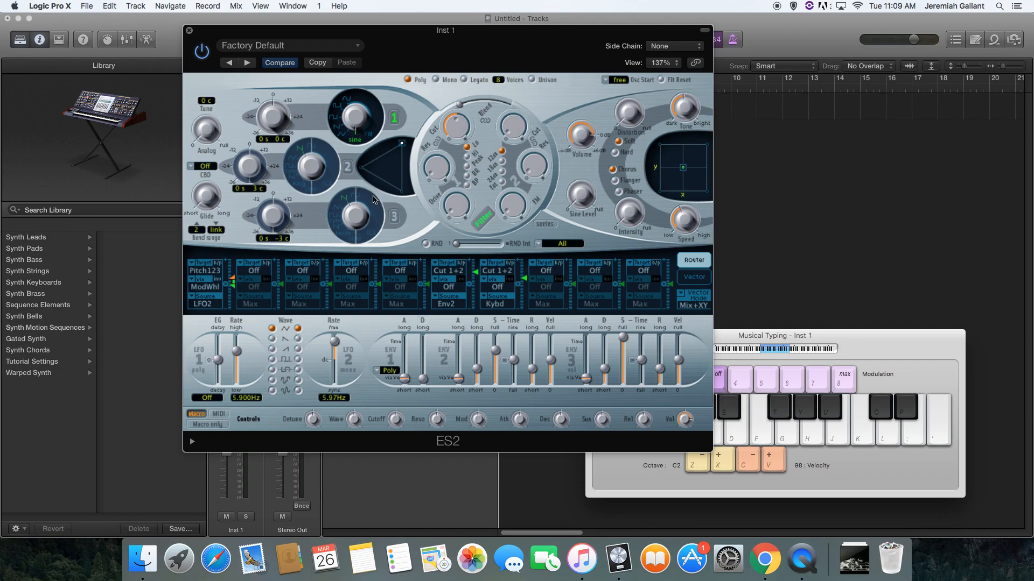
pyautogui.press('l')
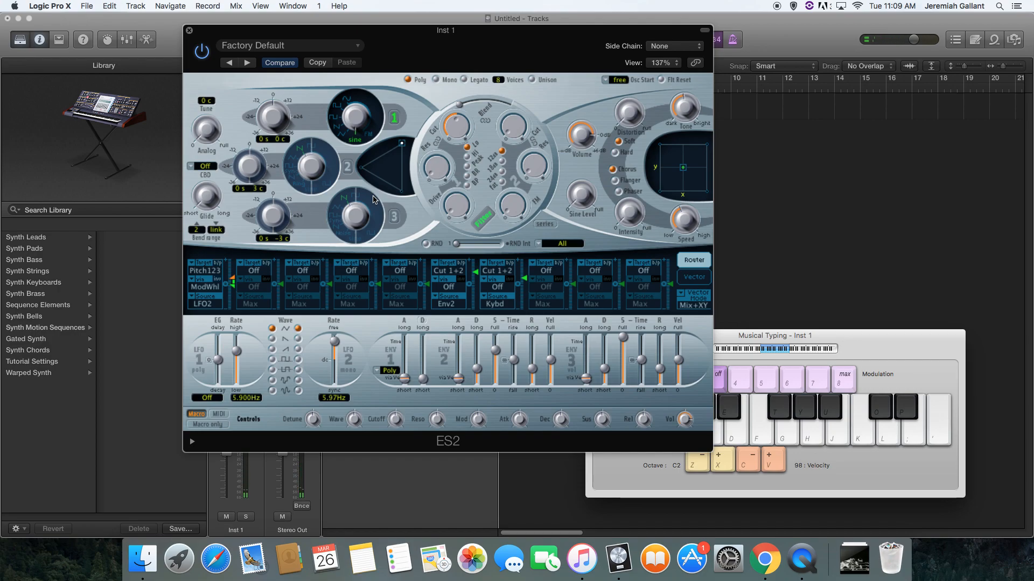
pyautogui.press('l')
pyautogui.press('a')
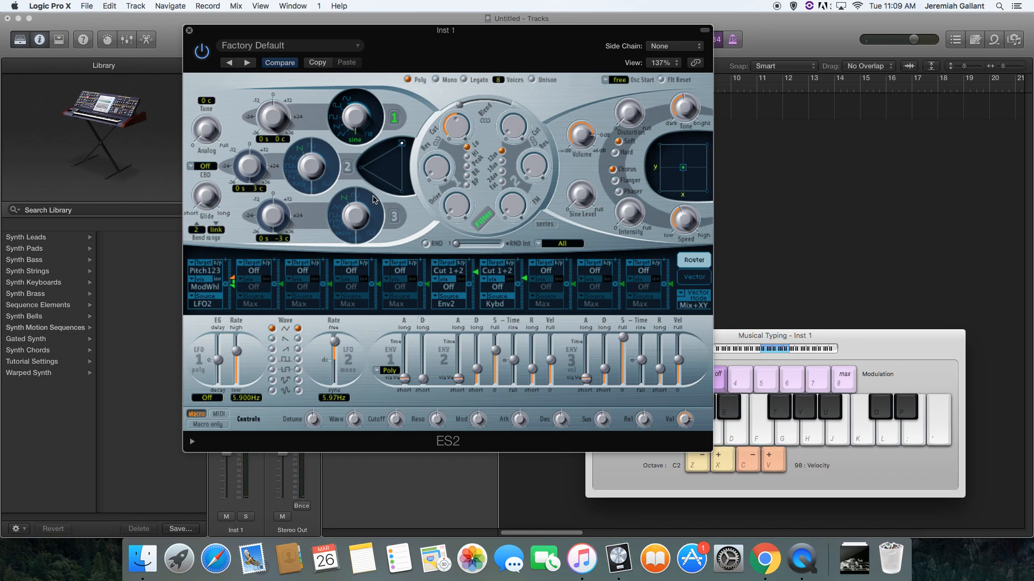
pyautogui.press('a')
# With the ES2 in Poly mode, play several notes and combinations to hear its polyphonic behaviour.
pyautogui.click(407, 80)
pyautogui.press('g')
pyautogui.press('k')
pyautogui.press(';')
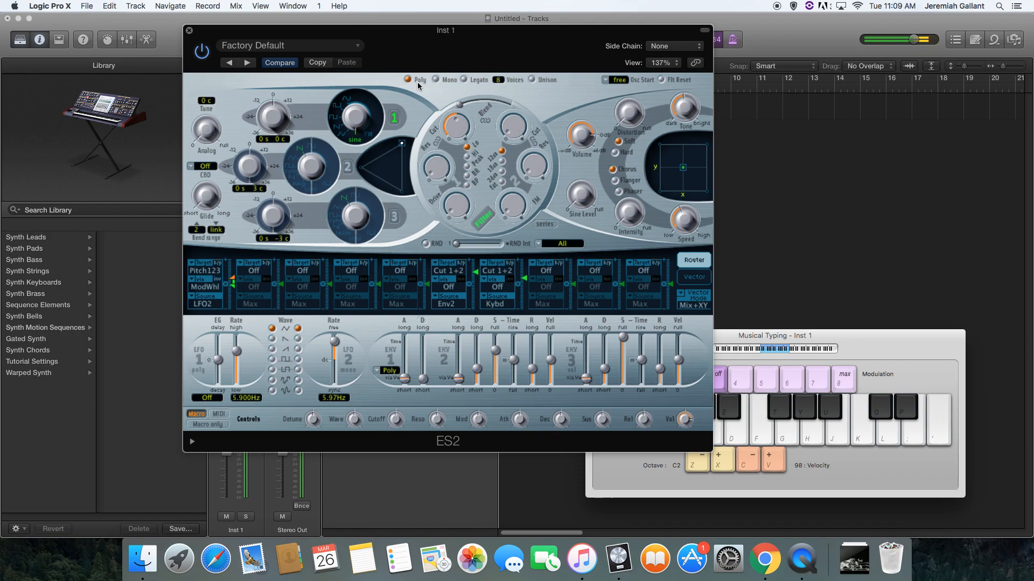
pyautogui.press('k')
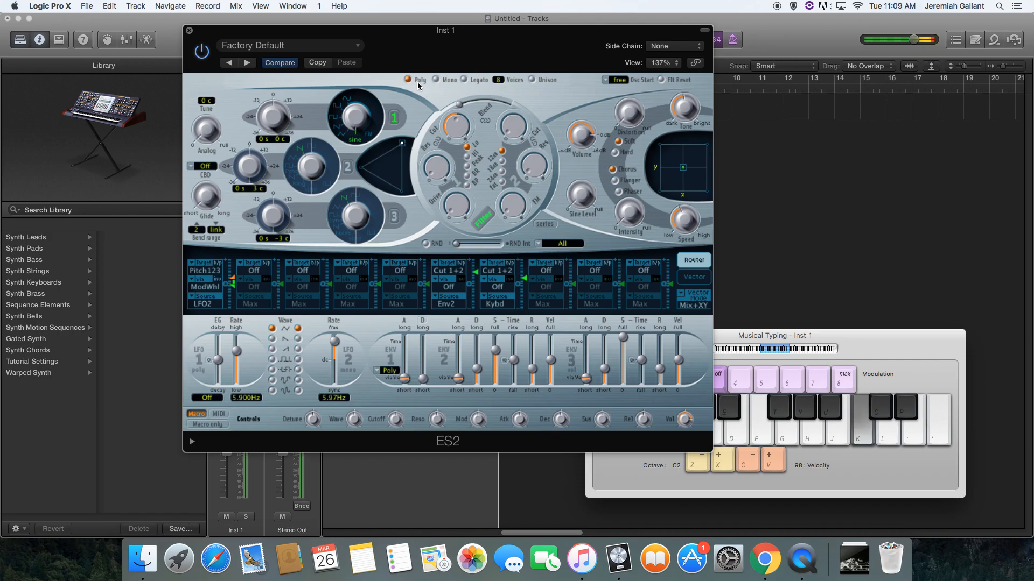
pyautogui.press('j')
pyautogui.press('h')
pyautogui.press('g')
pyautogui.press('f')
pyautogui.press('g')
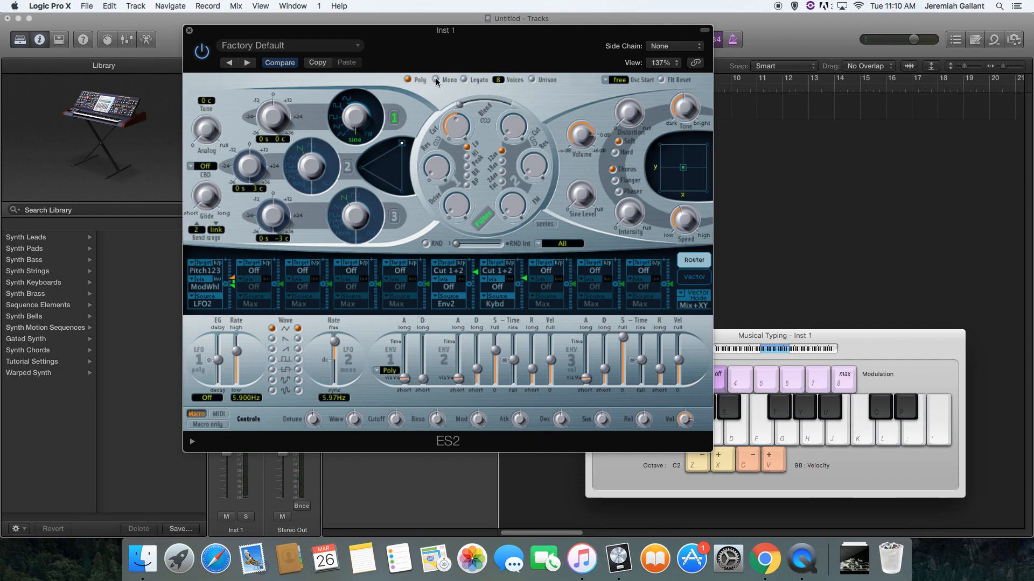
# Switch the ES2 keyboard mode to Mono and play a range of low and high notes to test it.
pyautogui.click(435, 79)
pyautogui.press('k')
pyautogui.press('j')
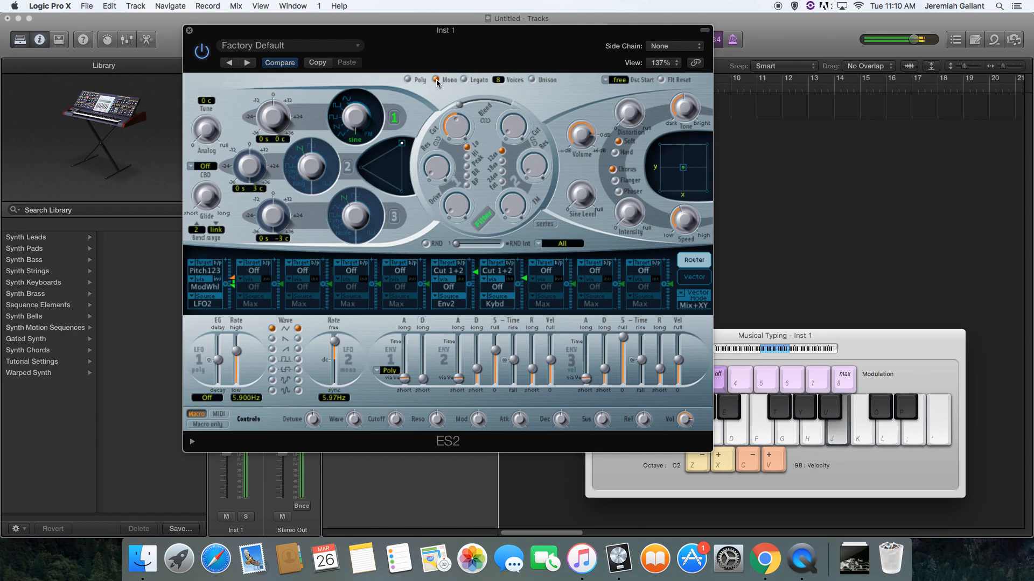
pyautogui.press('g')
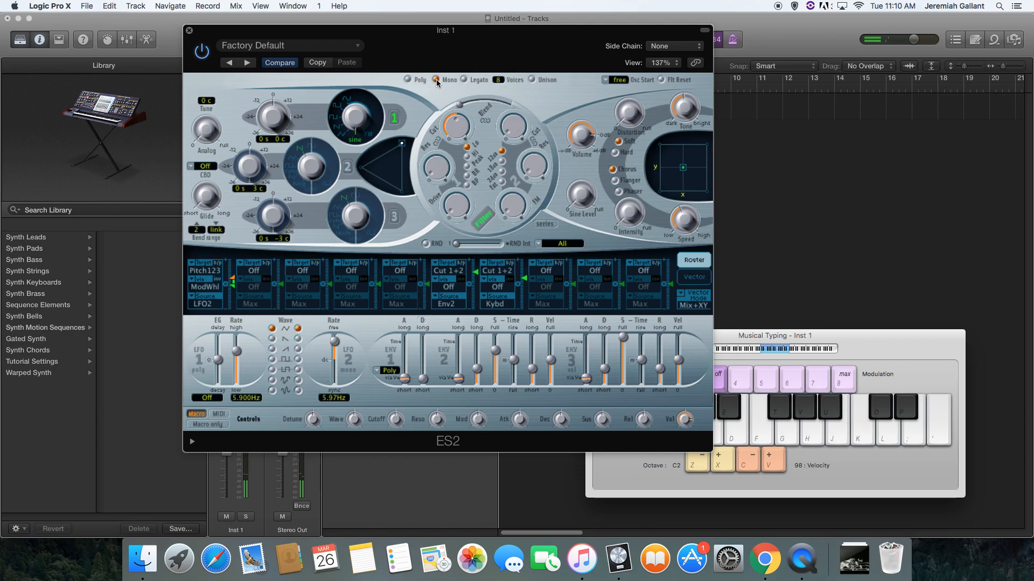
pyautogui.press('a')
pyautogui.press('k')
pyautogui.press('l')
pyautogui.press("'")
pyautogui.press('k')
# Move the Musical Typing keyboard up beside the ES2 controls and alternate low and high C notes in Mono mode.
pyautogui.moveTo(906, 355); pyautogui.dragTo(877, 159)
pyautogui.press('k')
pyautogui.press('a')
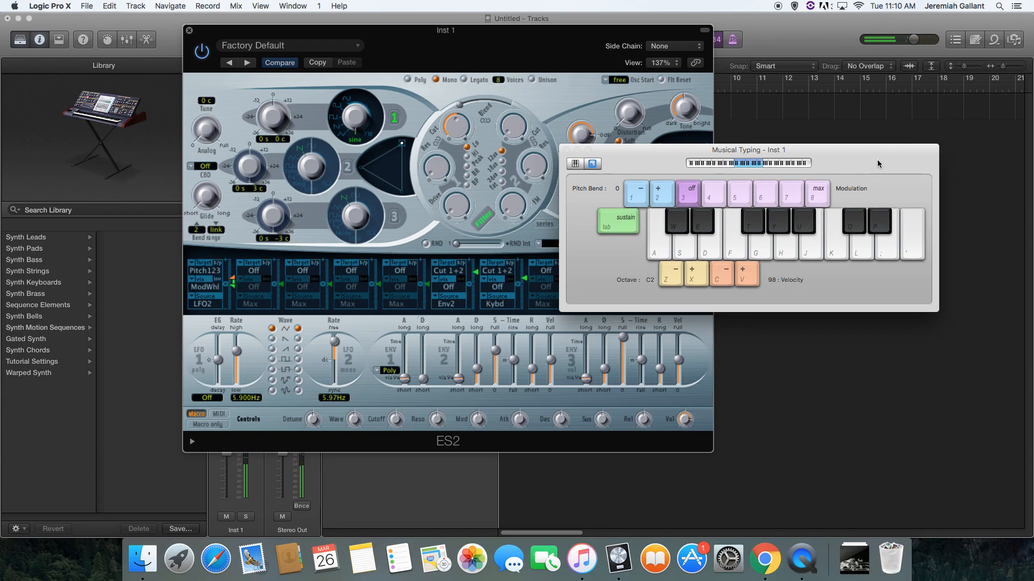
pyautogui.press('a')
pyautogui.press('k')
pyautogui.press('a')
pyautogui.press('k')
pyautogui.press('a')
pyautogui.press('k')
pyautogui.press('k')
pyautogui.press('k')
pyautogui.press('k')
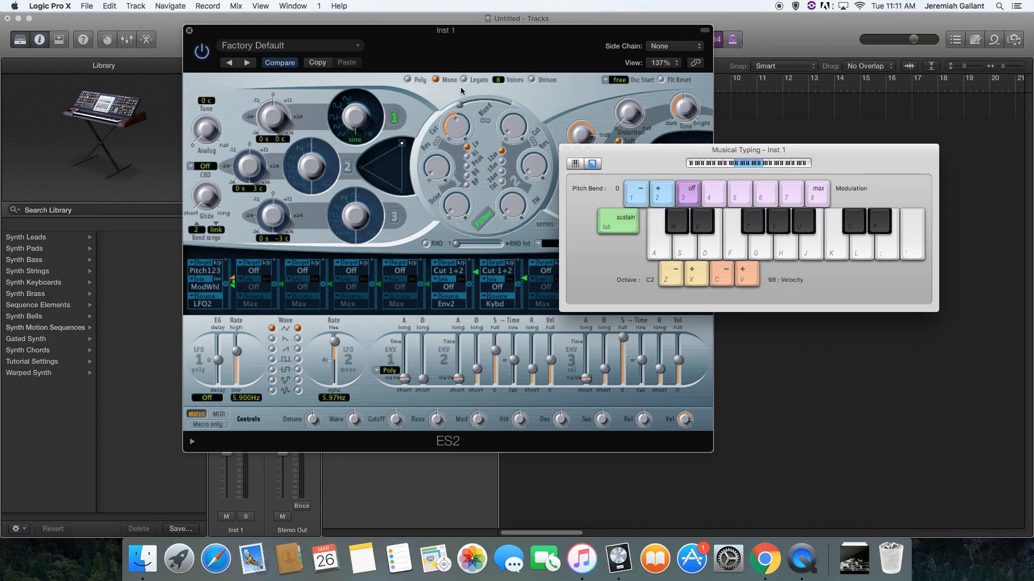
pyautogui.press('k')
pyautogui.press(';')
# Move the Musical Typing keyboard away from the ES2 controls and repeat a high C over the current glide setting.
pyautogui.moveTo(633, 163); pyautogui.dragTo(745, 158)
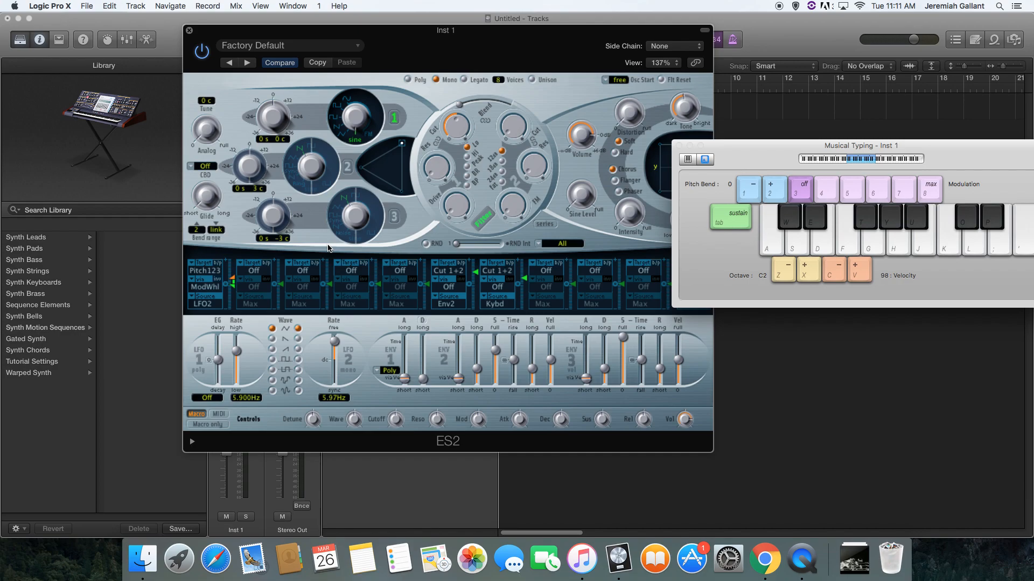
pyautogui.press('k')
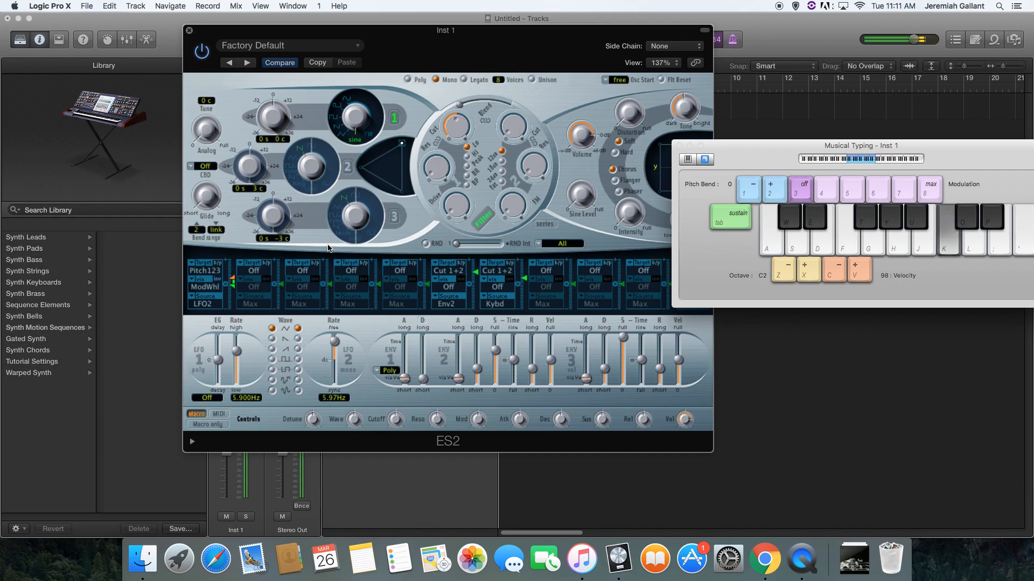
pyautogui.press('k')
pyautogui.press('k')
pyautogui.press('k')
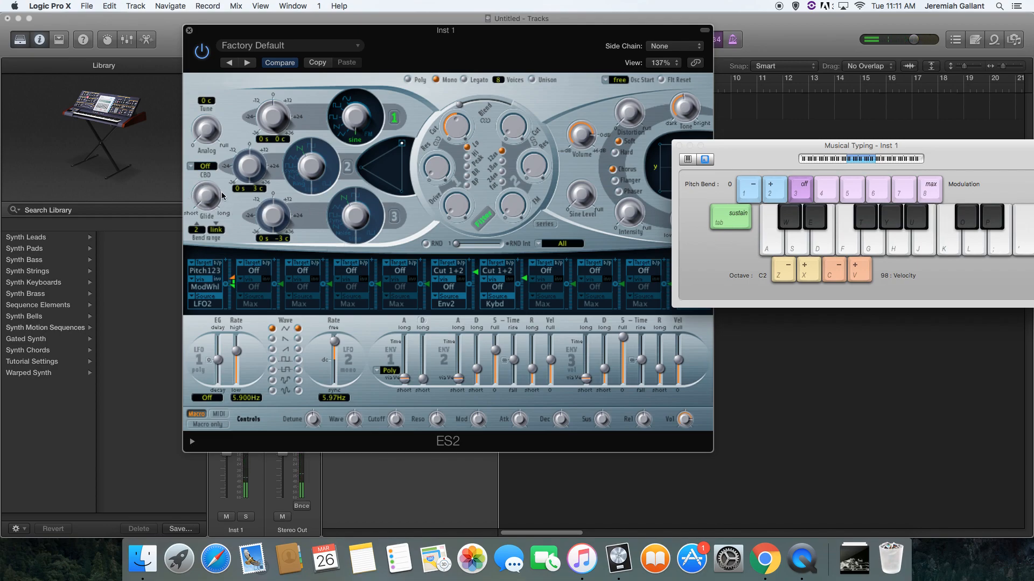
# Raise the ES2 Glide amount slightly from short and play high test notes to hear the slide.
pyautogui.moveTo(208, 203); pyautogui.dragTo(201, 172)
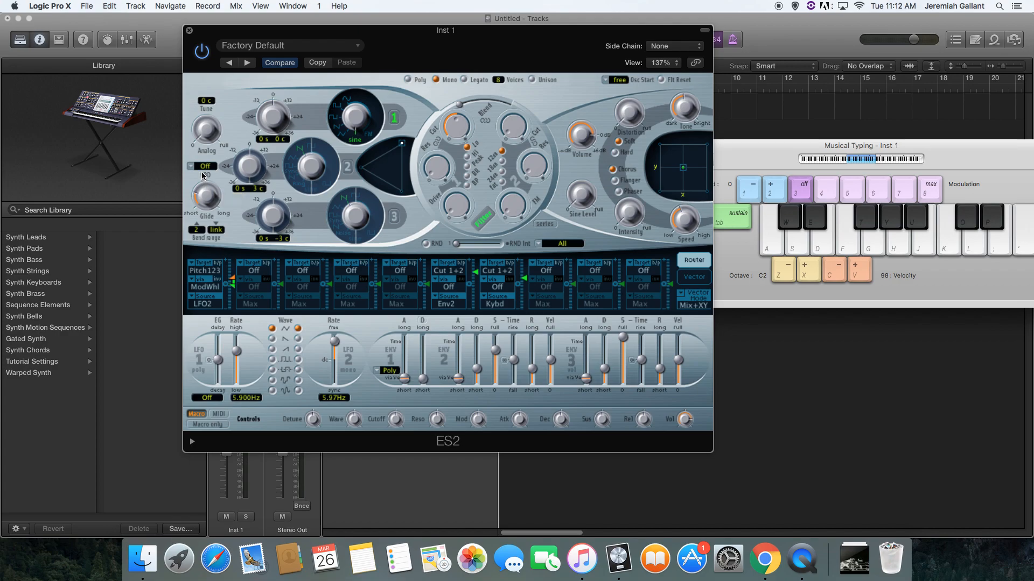
pyautogui.press('k')
pyautogui.press('k')
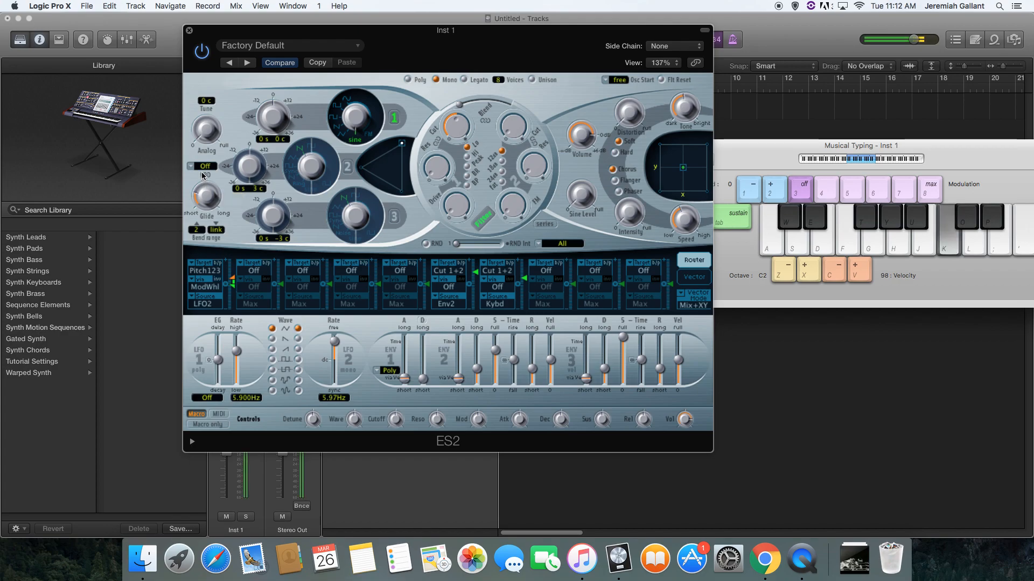
pyautogui.press('k')
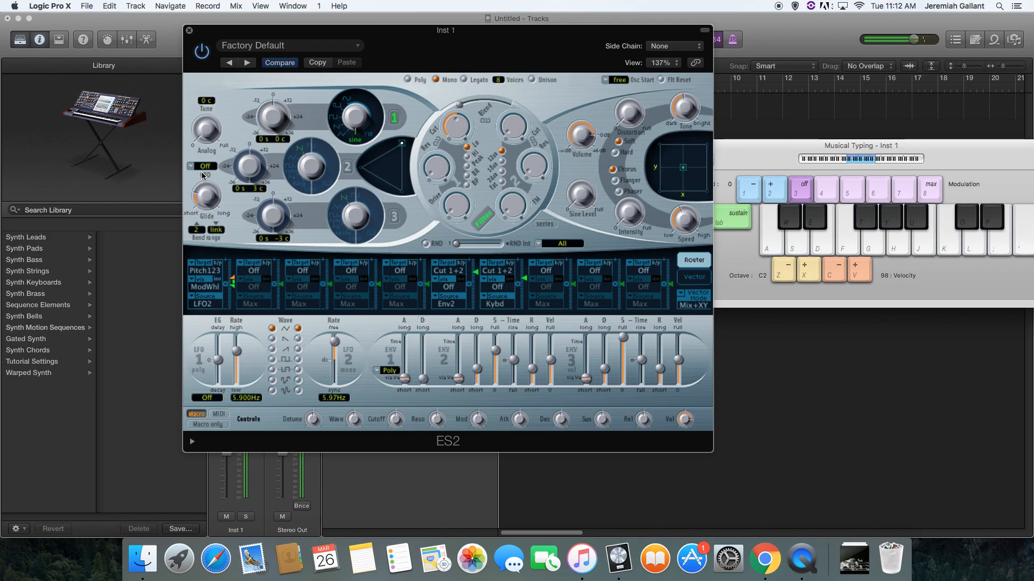
# Raise the ES2 Glide further toward long and audition the slower slide between notes.
pyautogui.moveTo(207, 197); pyautogui.dragTo(209, 164)
pyautogui.press('k')
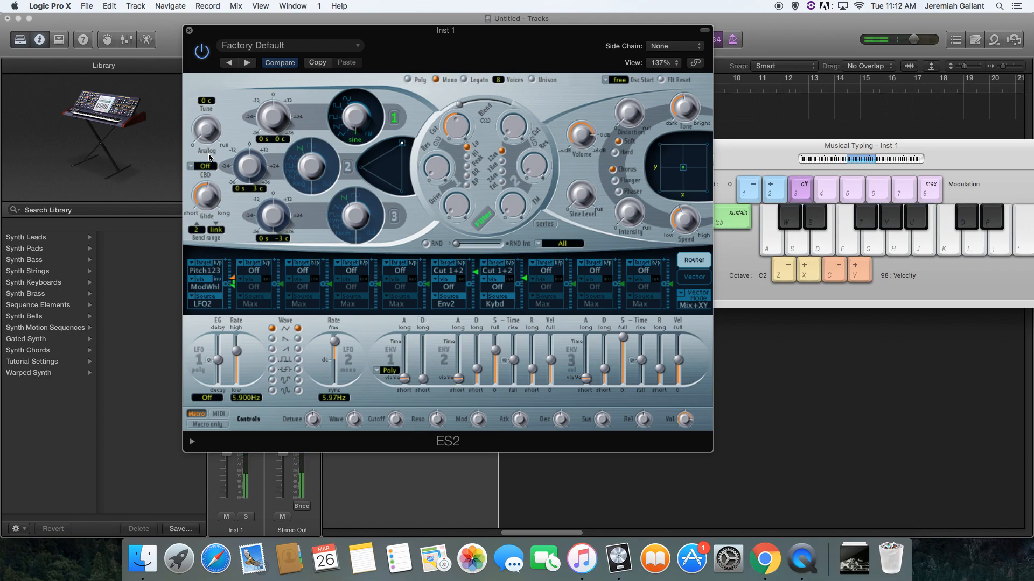
# Adjust the ES2 Glide amount while keeping oscillator 1 on the sine wave.
pyautogui.moveTo(206, 194)
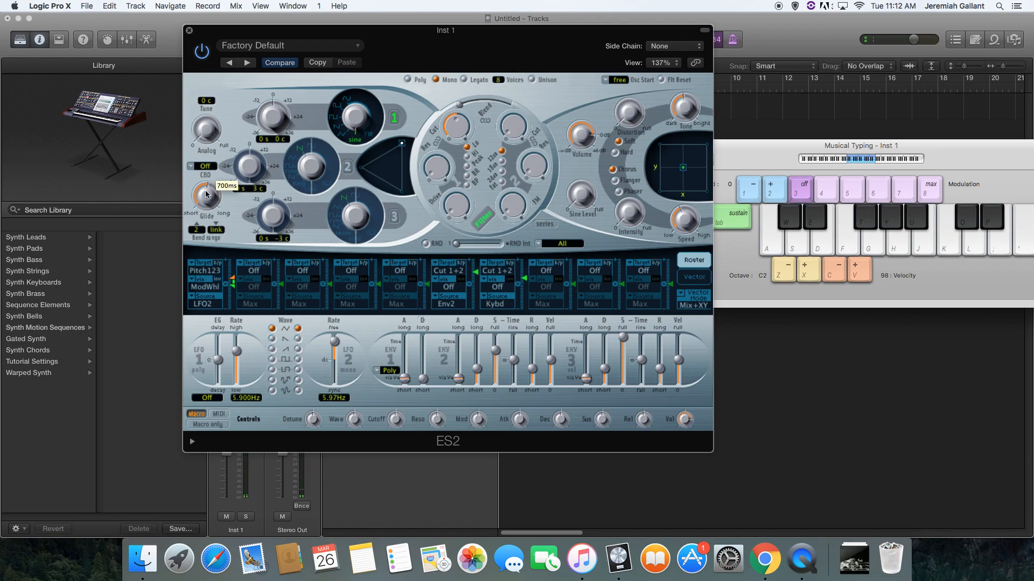
pyautogui.scroll(-3, 205, 189)
pyautogui.scroll(2, 206, 195)
pyautogui.scroll(3, 206, 200)
pyautogui.moveTo(356, 123)
pyautogui.mouseDown()
pyautogui.moveTo(355, 93)
pyautogui.moveTo(356, 124)
pyautogui.mouseUp()
pyautogui.moveTo(205, 204)
pyautogui.mouseDown()
pyautogui.moveTo(211, 171)
pyautogui.moveTo(211, 186)
pyautogui.mouseUp()
# Switch ES2 oscillator 2 on and back off, leaving oscillator 1 as the only active one.
pyautogui.click(349, 167)
pyautogui.click(347, 168)
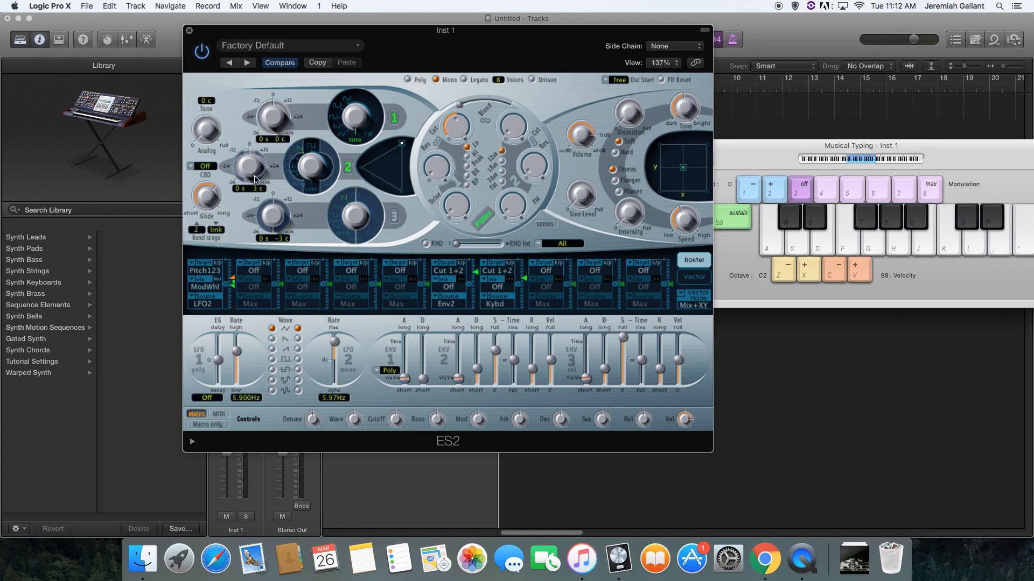
pyautogui.click(345, 167)
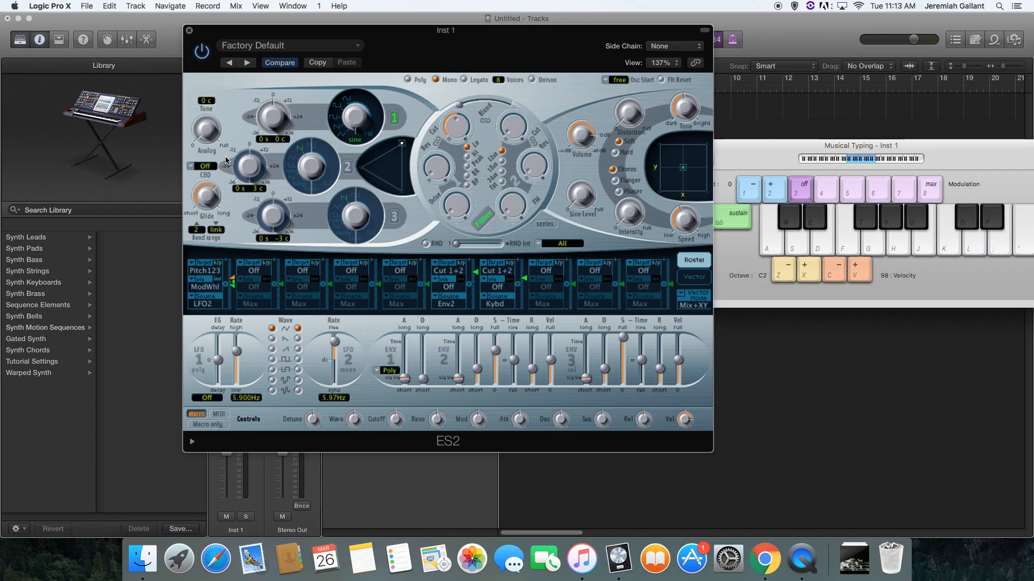
# Play the lowest C on the Musical Typing keyboard several times to audition the single-oscillator sound.
pyautogui.press('a')
pyautogui.press('a')
pyautogui.press('a')
# Move the Musical Typing keyboard over the ES2 window's edge and switch it to the piano keyboard view.
pyautogui.moveTo(787, 149); pyautogui.dragTo(651, 143)
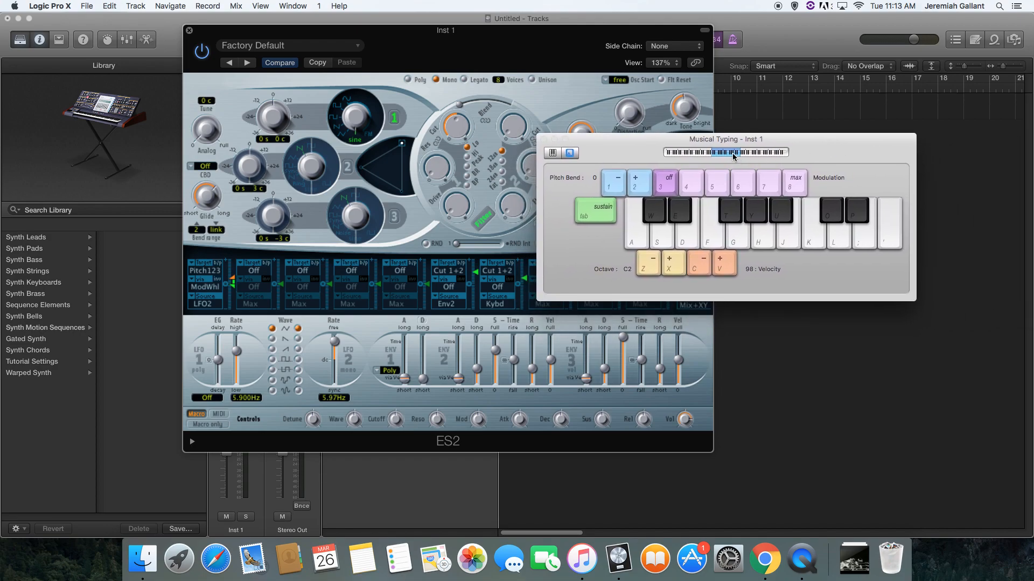
pyautogui.click(651, 262)
pyautogui.click(555, 154)
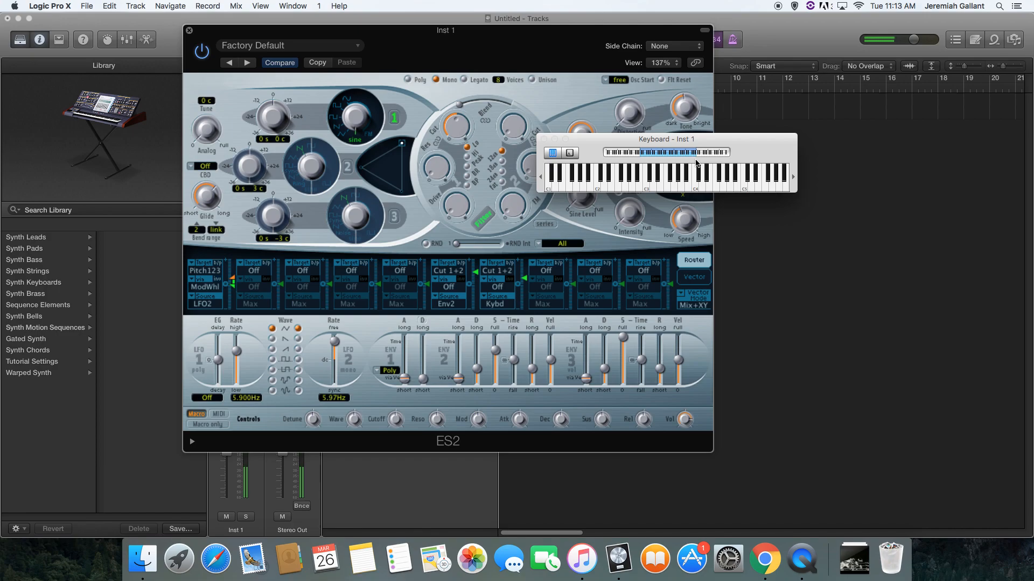
# Set the ES2 to Poly mode and shift the on-screen piano keyboard's range lower.
pyautogui.click(410, 78)
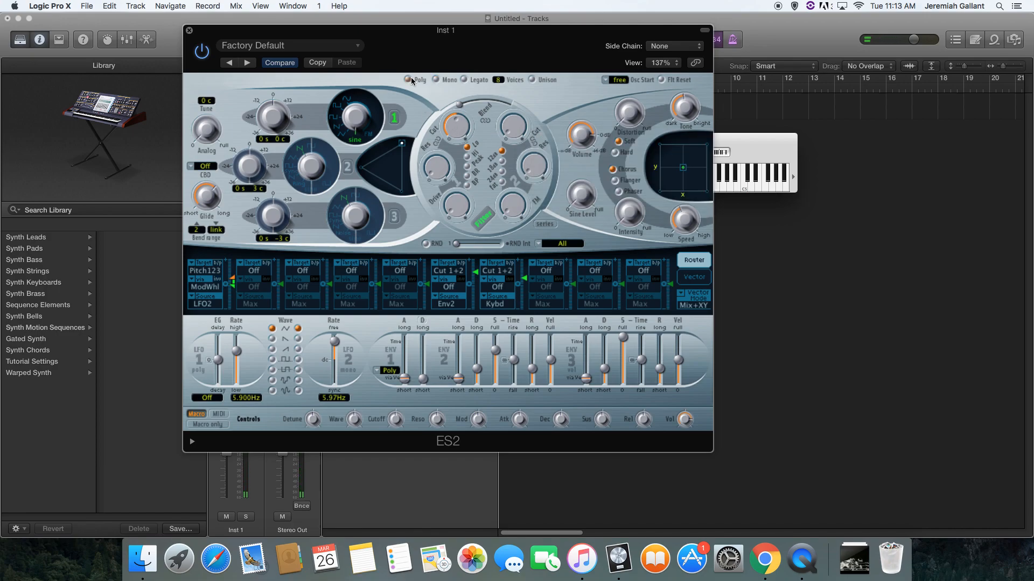
pyautogui.click(745, 140)
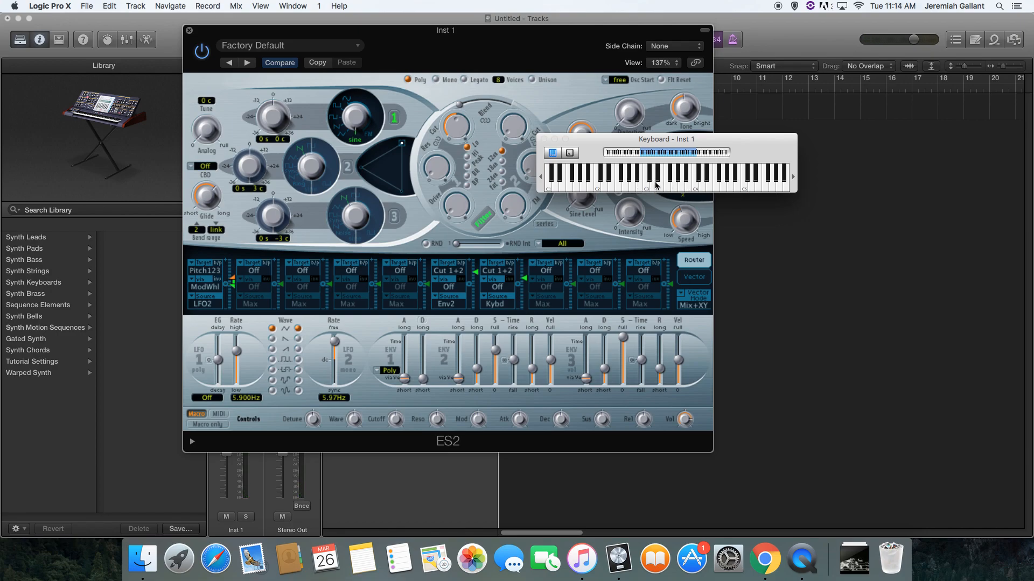
pyautogui.moveTo(655, 156); pyautogui.dragTo(632, 156)
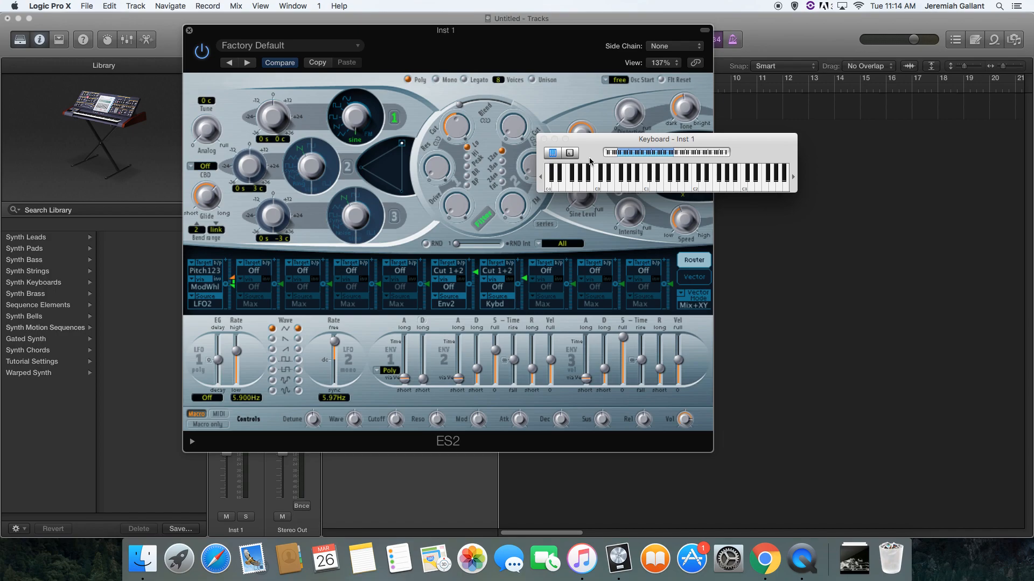
# Return to the Musical Typing layout at octave C1 and play its lowest and highest notes in Poly mode.
pyautogui.click(569, 153)
pyautogui.click(667, 270)
pyautogui.click(667, 270)
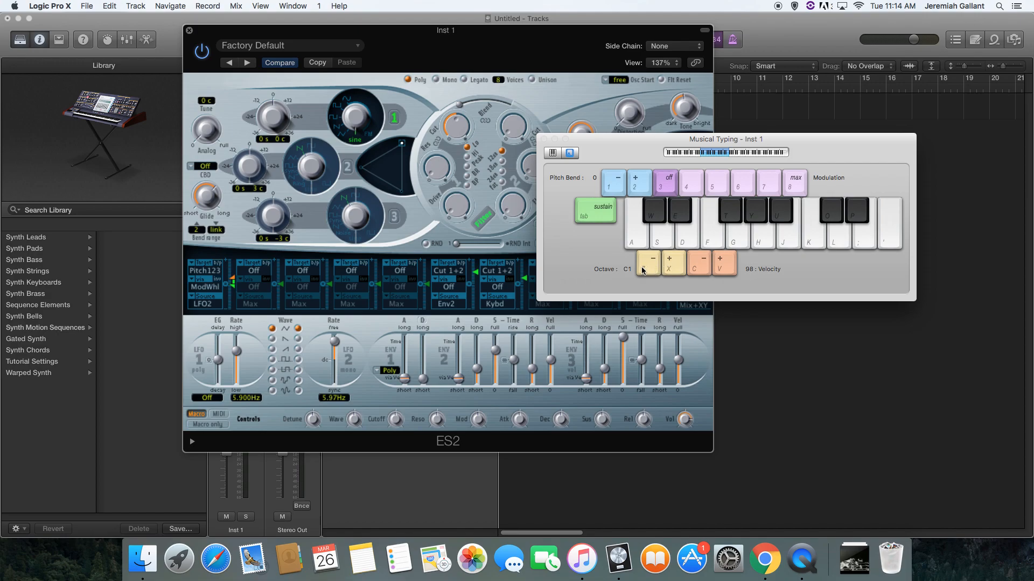
pyautogui.press('a')
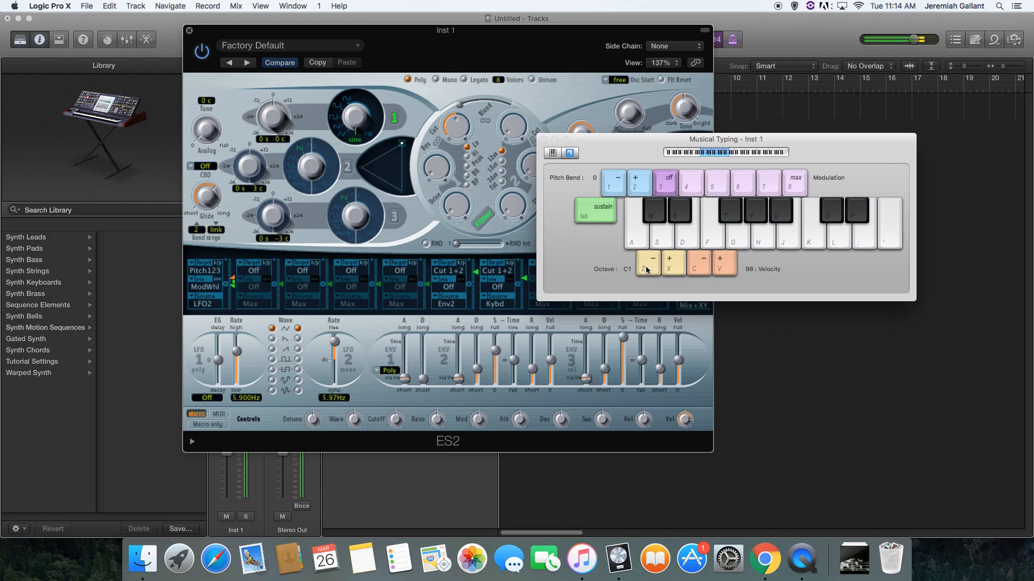
pyautogui.press("'")
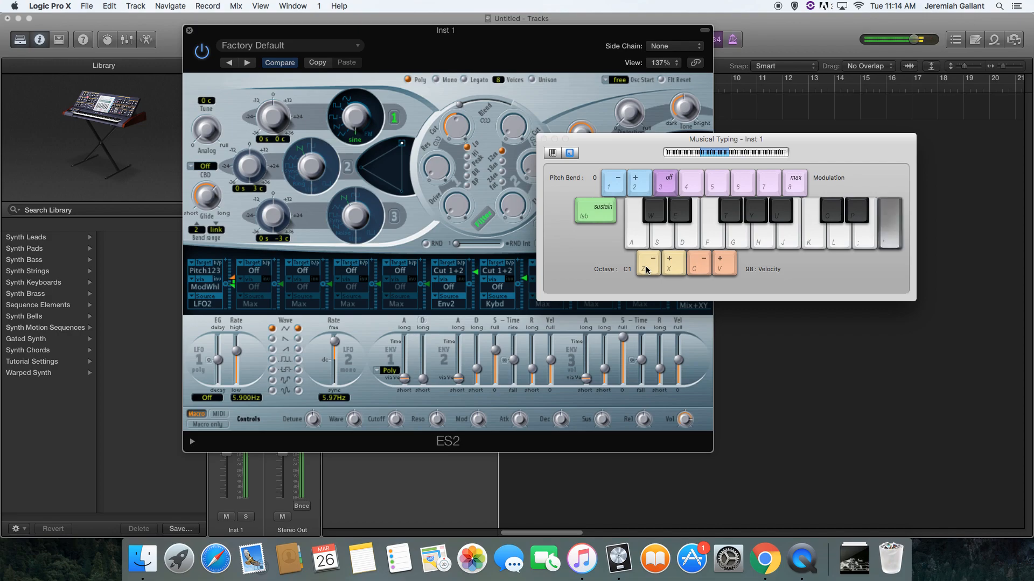
pyautogui.press('a')
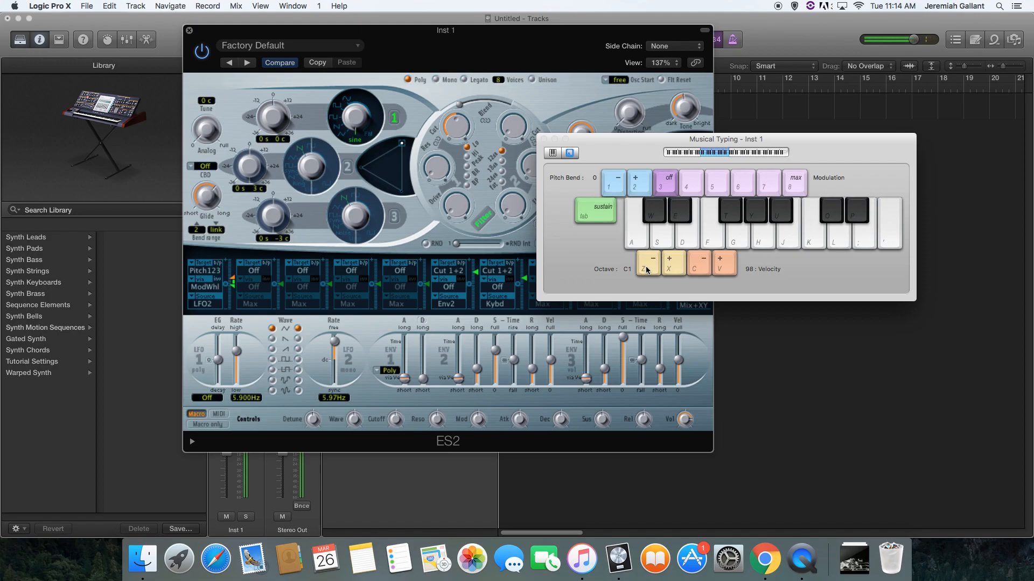
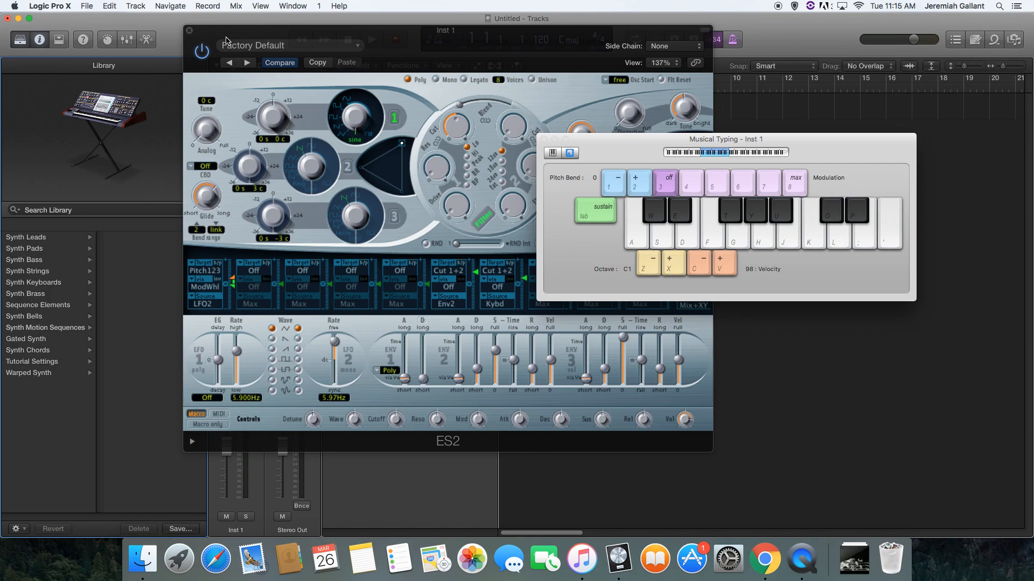
# Close the ES2 window and insert the Pedalboard plug-in in the Inst 1 channel's Audio FX slot.
pyautogui.moveTo(233, 41); pyautogui.dragTo(223, 41)
pyautogui.click(179, 30)
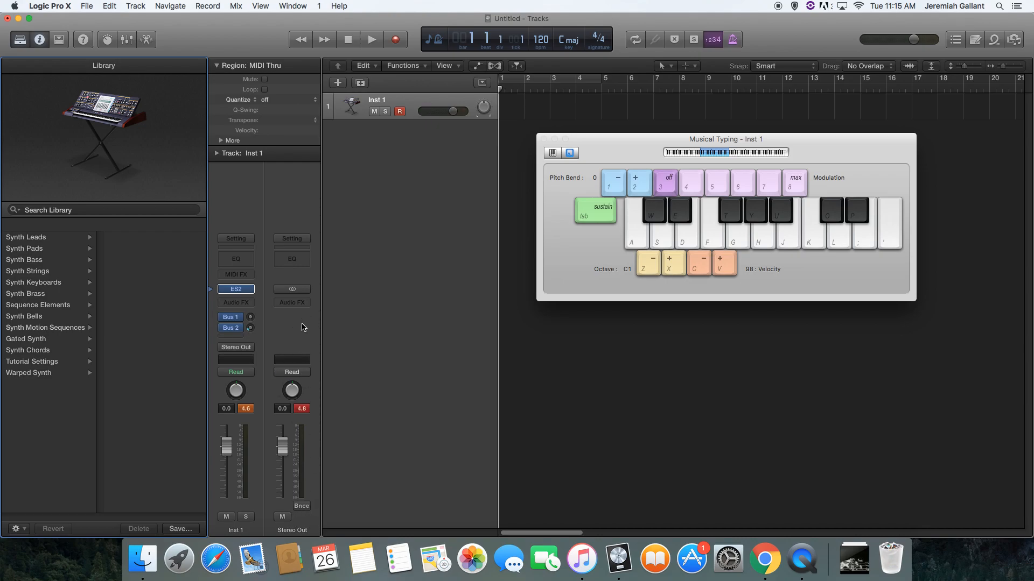
pyautogui.click(247, 304)
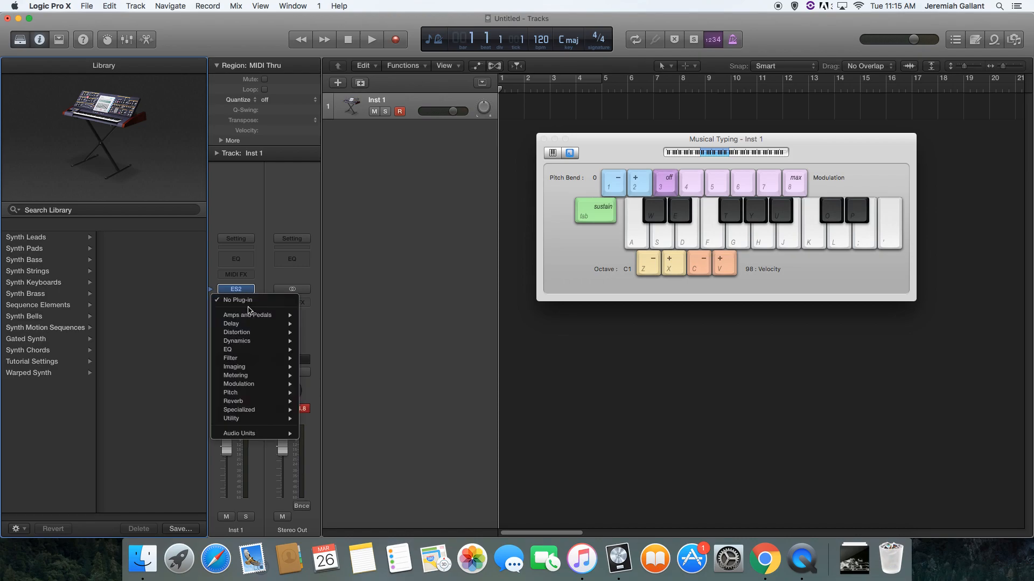
pyautogui.moveTo(286, 318)
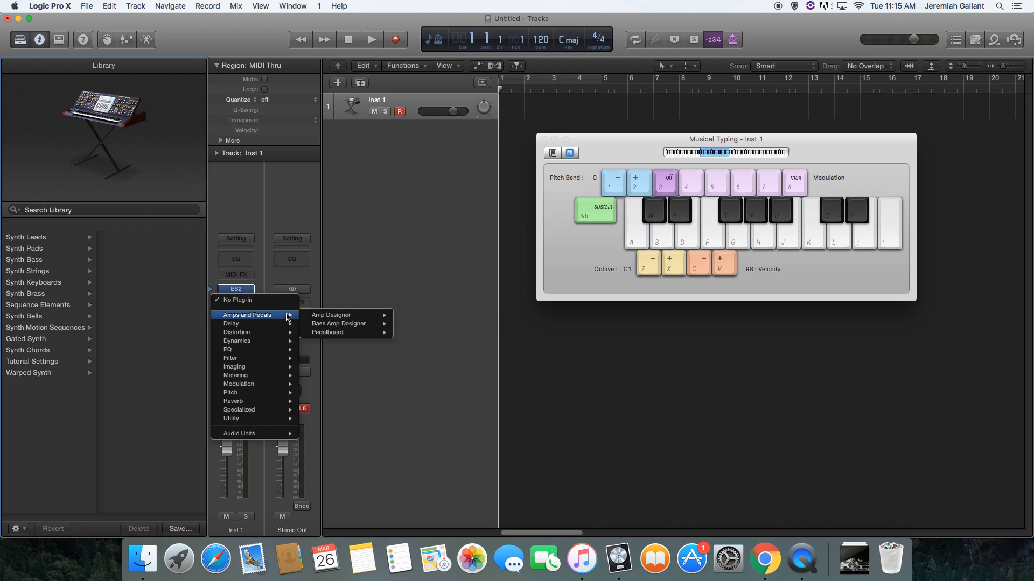
pyautogui.click(349, 335)
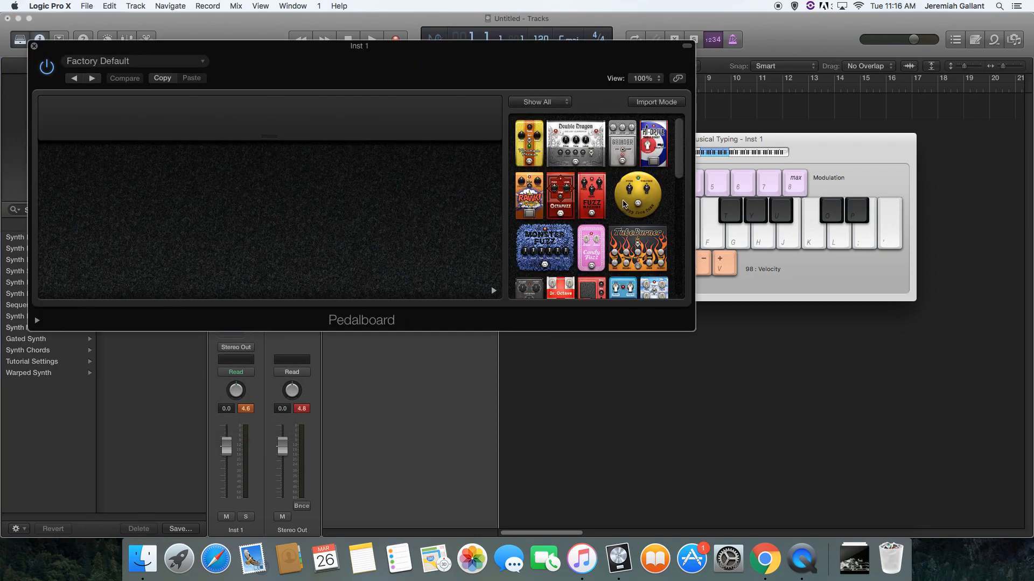
# Add the Rawk! Distortion, Hi-Drive Treble Boost and Happy Face Fuzz pedals to the Pedalboard in that order.
pyautogui.moveTo(543, 202); pyautogui.dragTo(377, 205)
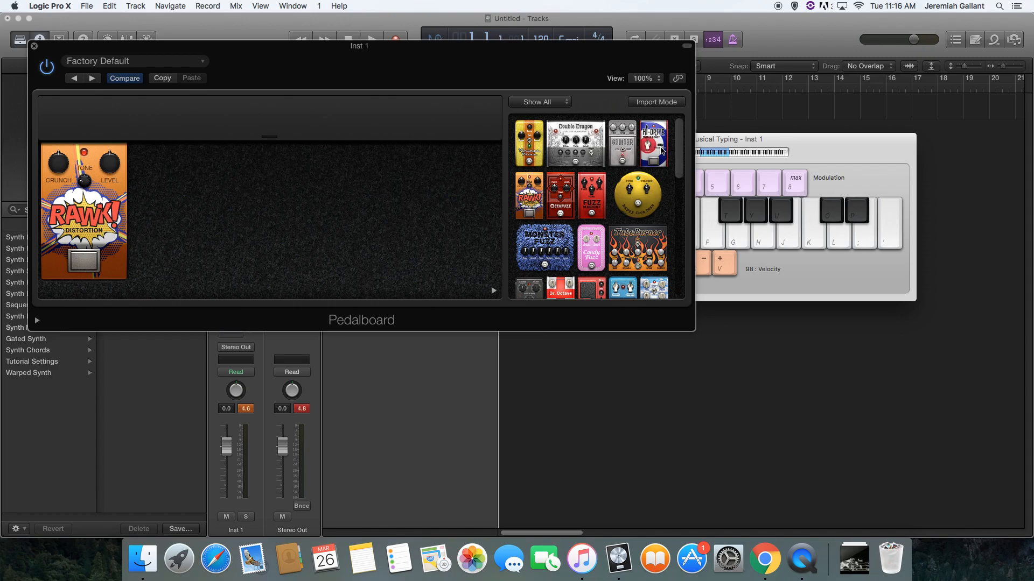
pyautogui.moveTo(664, 147); pyautogui.dragTo(312, 194)
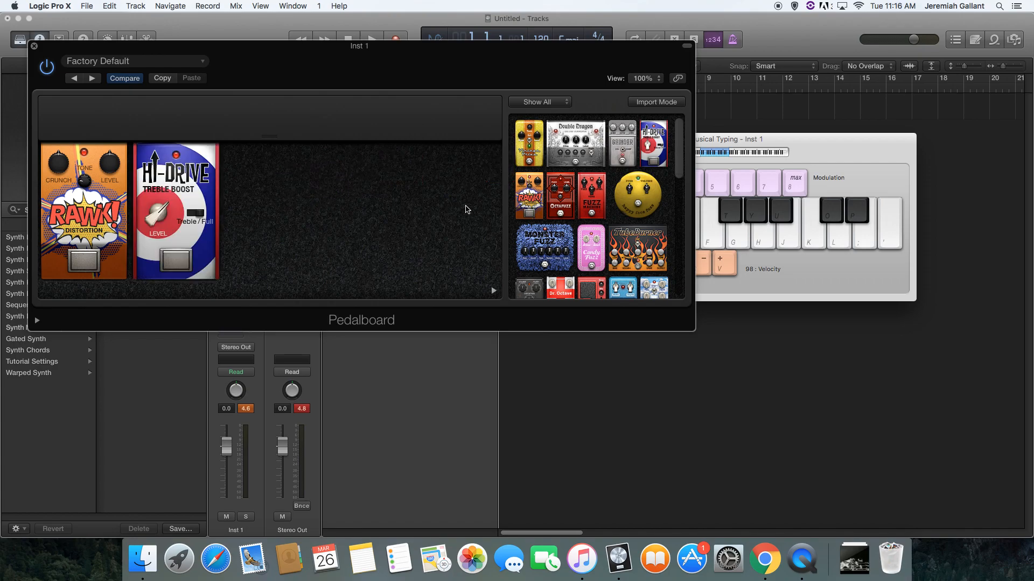
pyautogui.moveTo(630, 197); pyautogui.dragTo(345, 225)
# Play test notes through the three-pedal chain and bypass the Rawk! Distortion pedal to compare the sound.
pyautogui.click(770, 113)
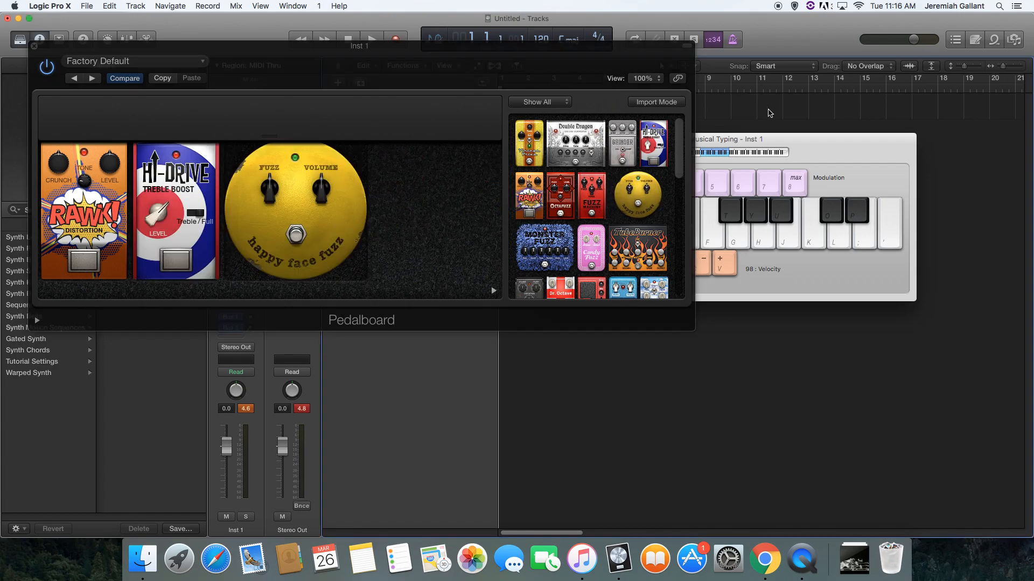
pyautogui.press("'")
pyautogui.press('j')
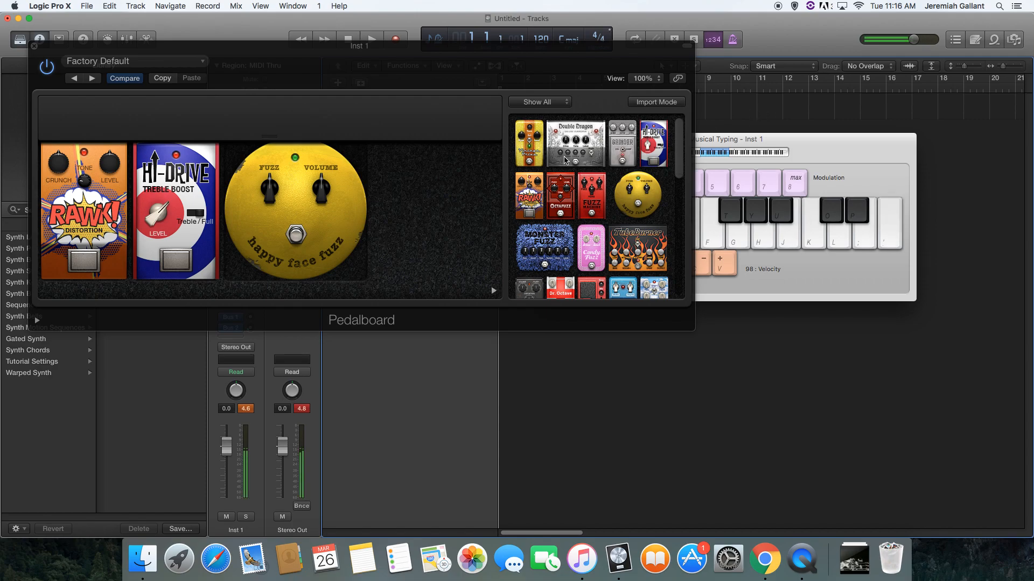
pyautogui.press('k')
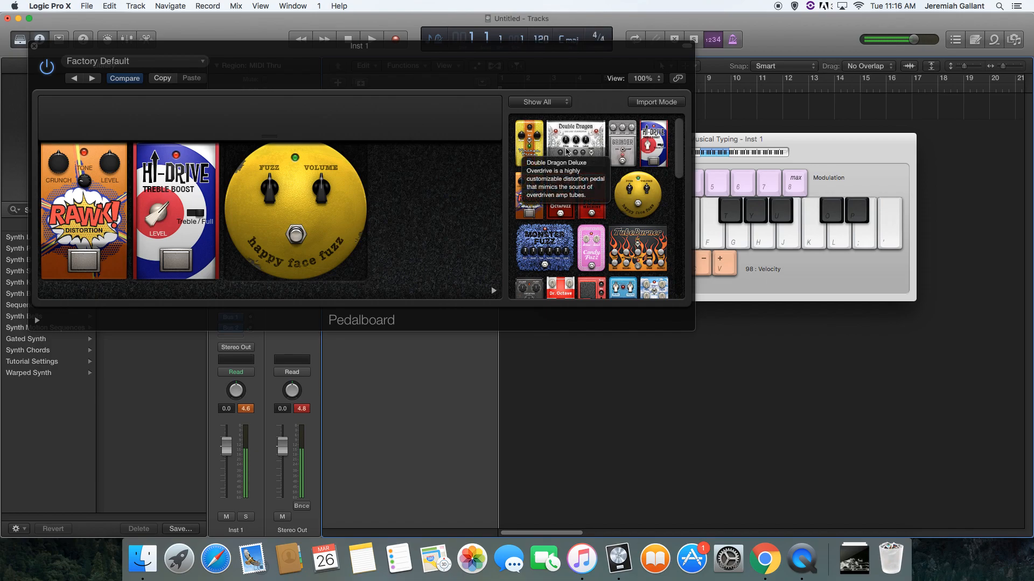
pyautogui.click(130, 256)
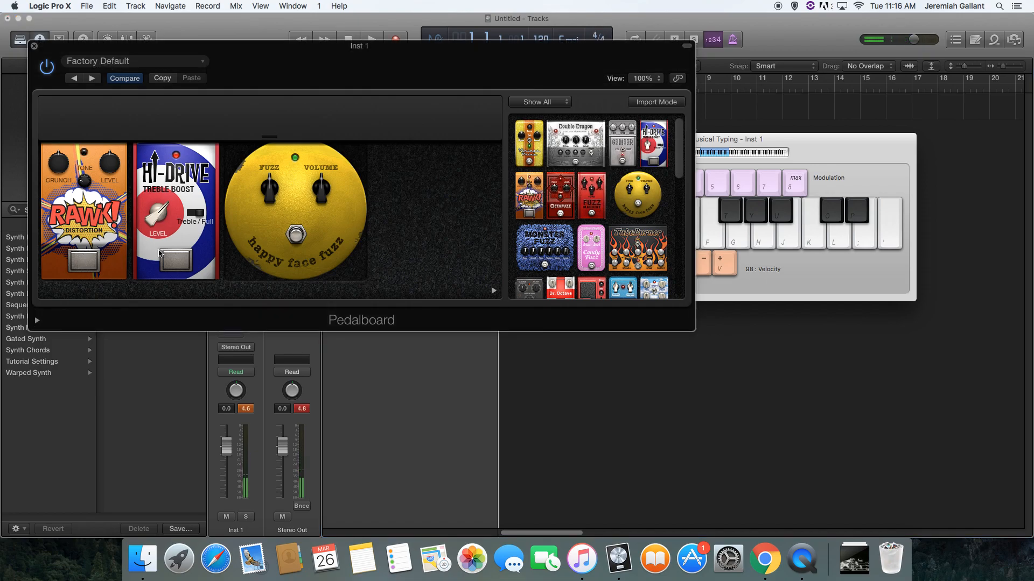
pyautogui.press('a')
pyautogui.press('k')
# Close the Pedalboard window and replace the Pedalboard on Inst 1 with the Bitcrusher distortion effect.
pyautogui.click(33, 45)
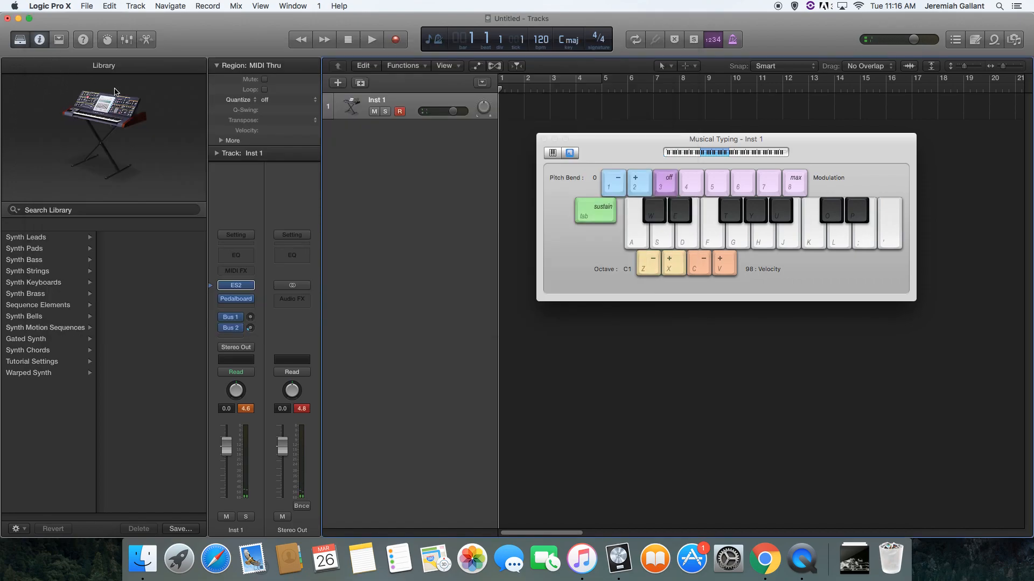
pyautogui.click(250, 299)
pyautogui.moveTo(269, 339)
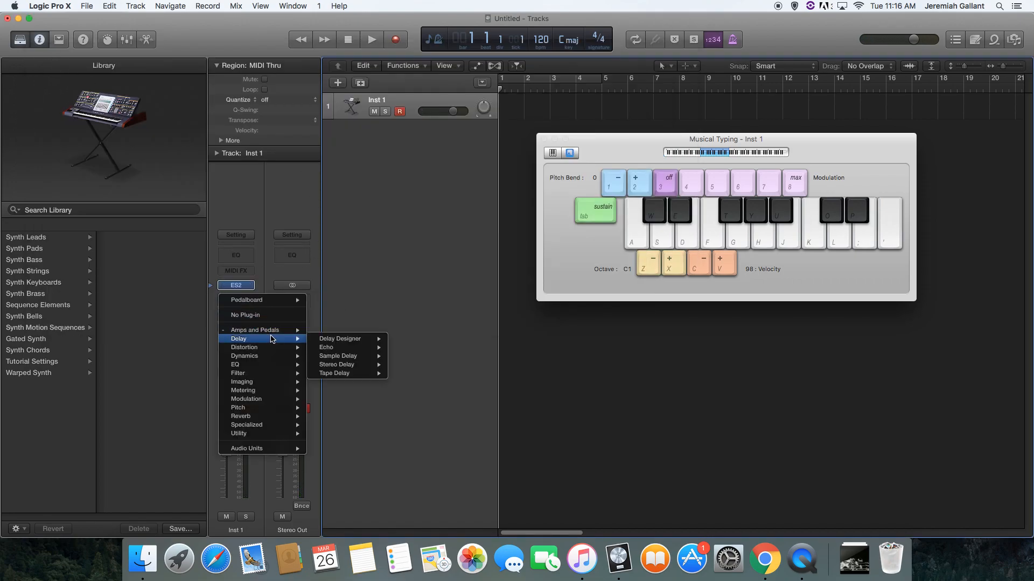
pyautogui.moveTo(297, 349)
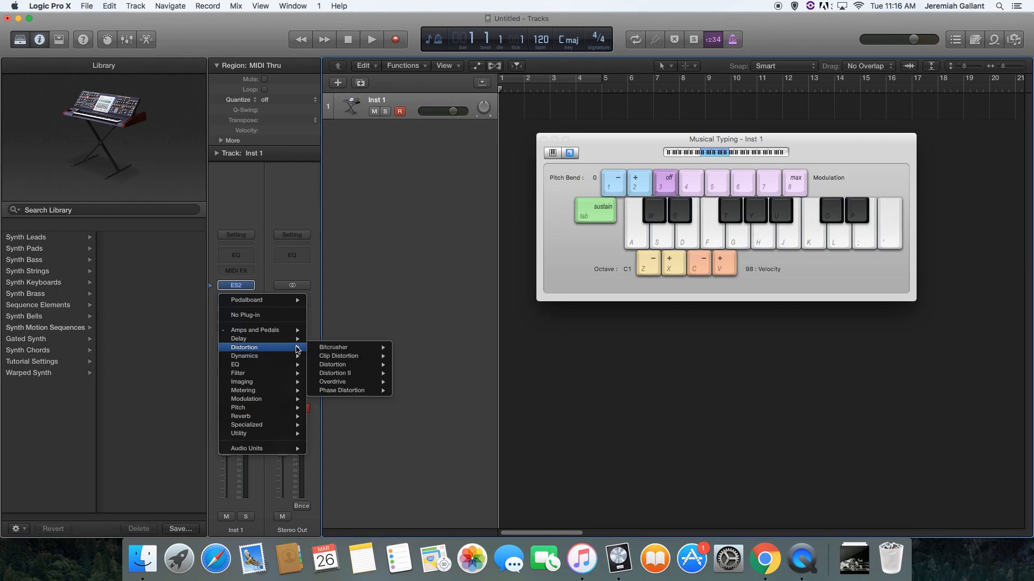
pyautogui.click(341, 350)
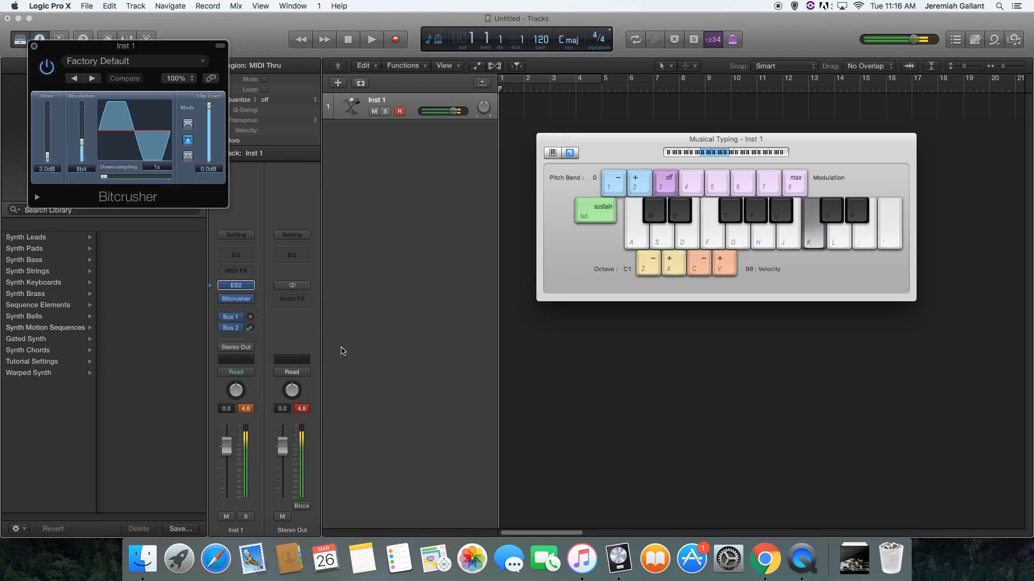
# Set the Bitcrusher's Clip Level to -10.0 dB and Resolution to 4 bit while playing test notes.
pyautogui.press('a')
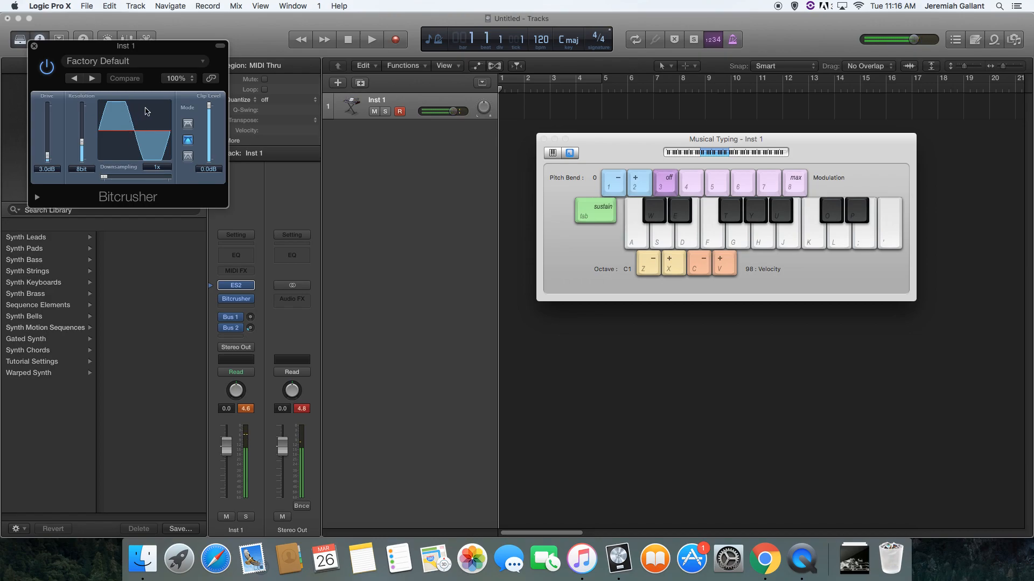
pyautogui.moveTo(209, 110); pyautogui.dragTo(205, 173)
pyautogui.press('a')
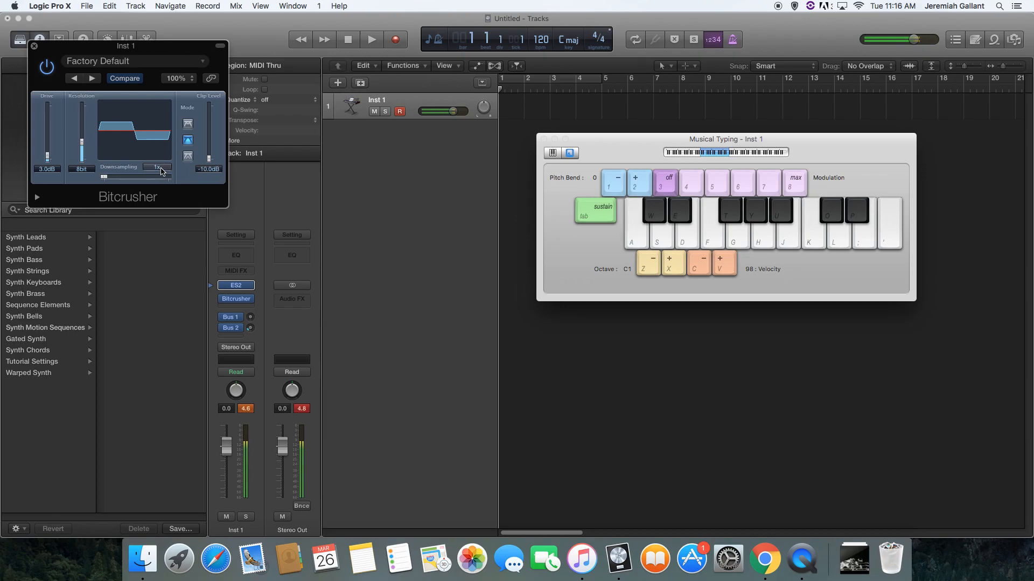
pyautogui.moveTo(81, 157)
pyautogui.mouseDown()
pyautogui.moveTo(83, 127)
pyautogui.moveTo(87, 157)
pyautogui.mouseUp()
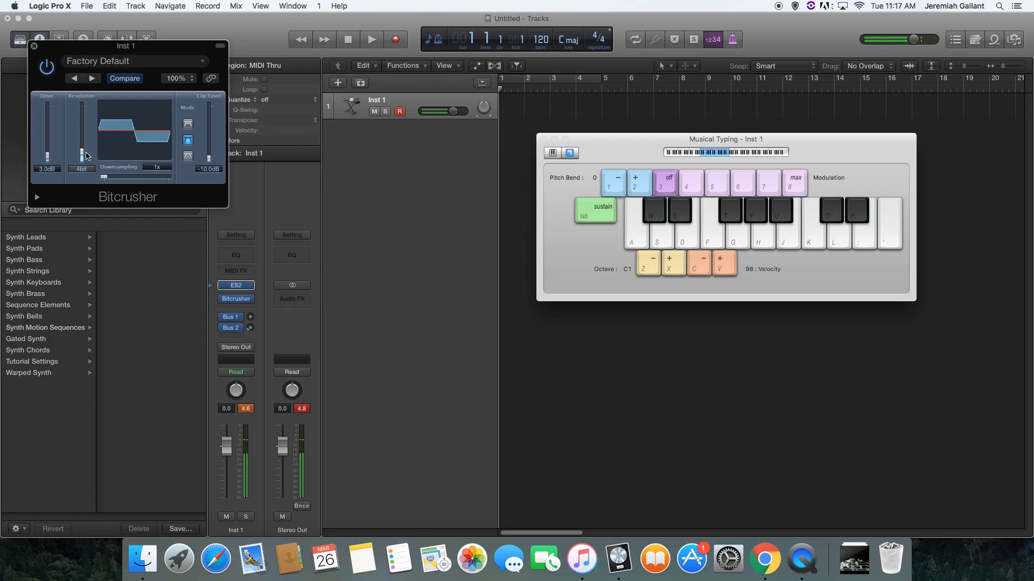
pyautogui.press('k')
# Close the Bitcrusher window and replace the Bitcrusher on Inst 1 with the Phaser modulation effect.
pyautogui.click(34, 45)
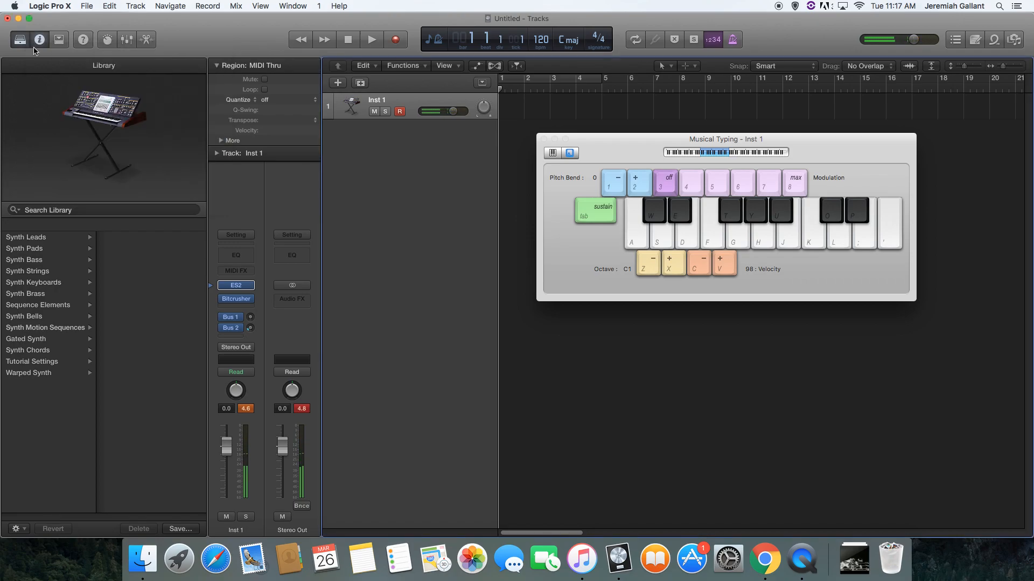
pyautogui.click(250, 299)
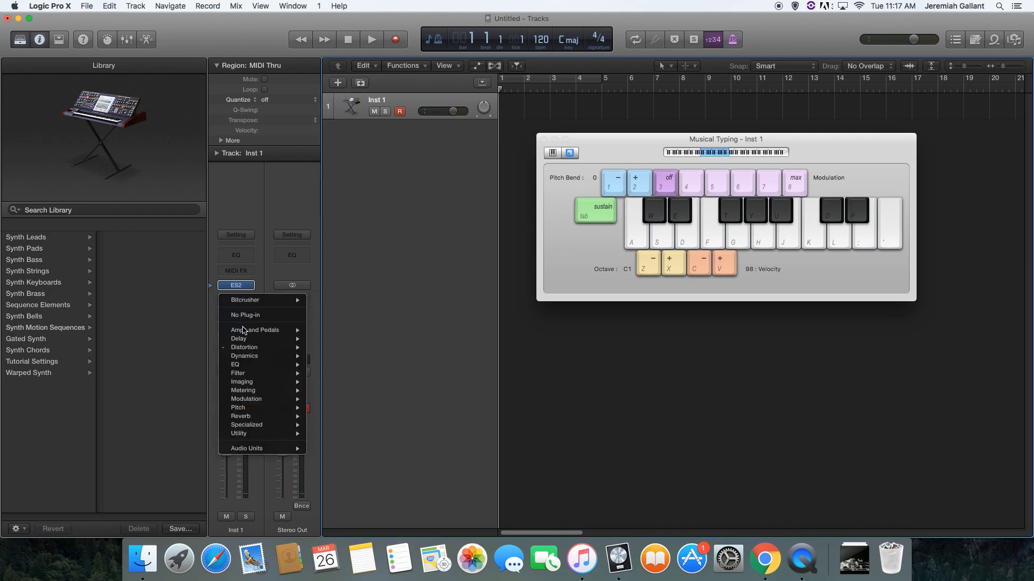
pyautogui.moveTo(275, 405)
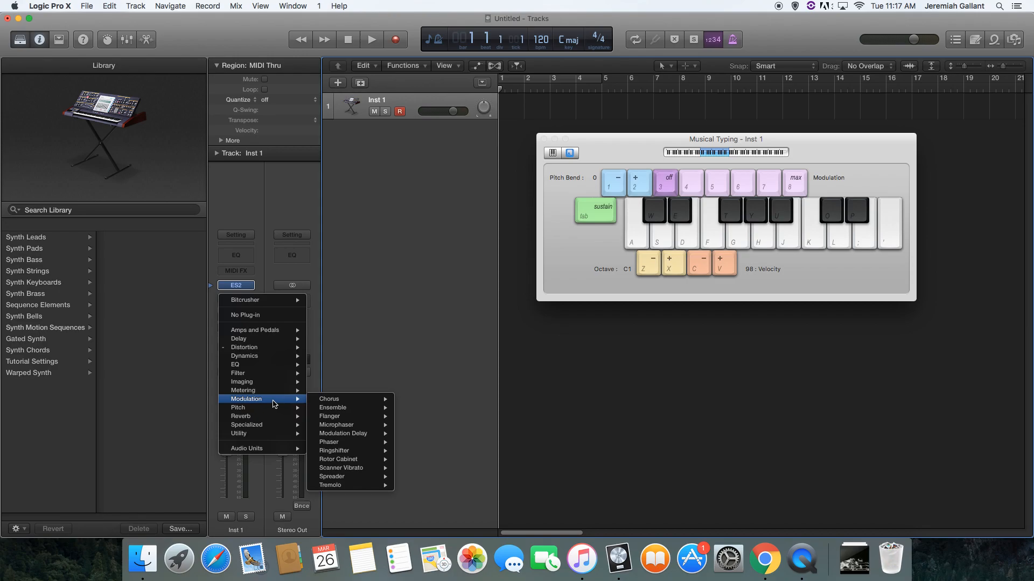
pyautogui.moveTo(349, 418)
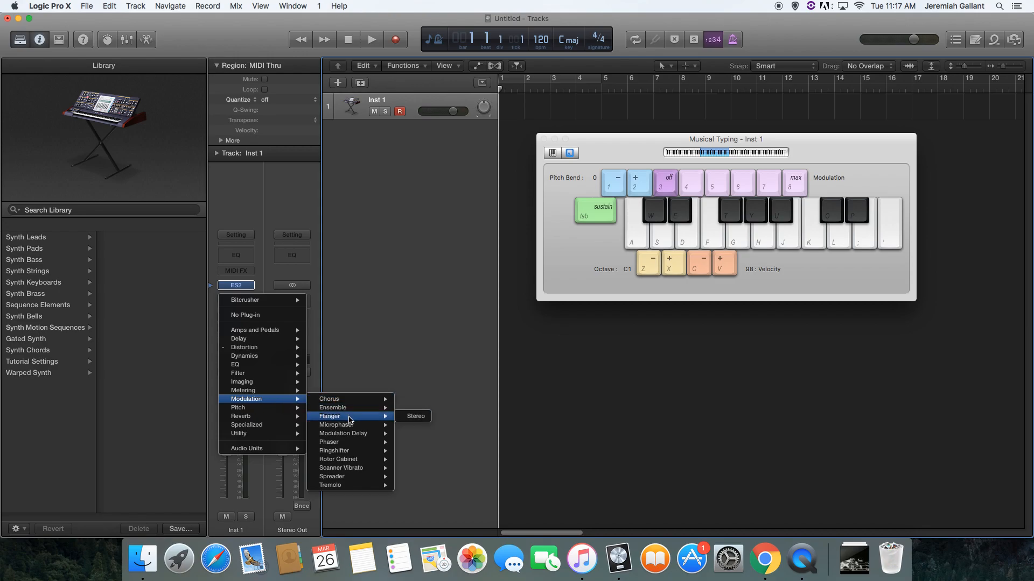
pyautogui.moveTo(366, 473)
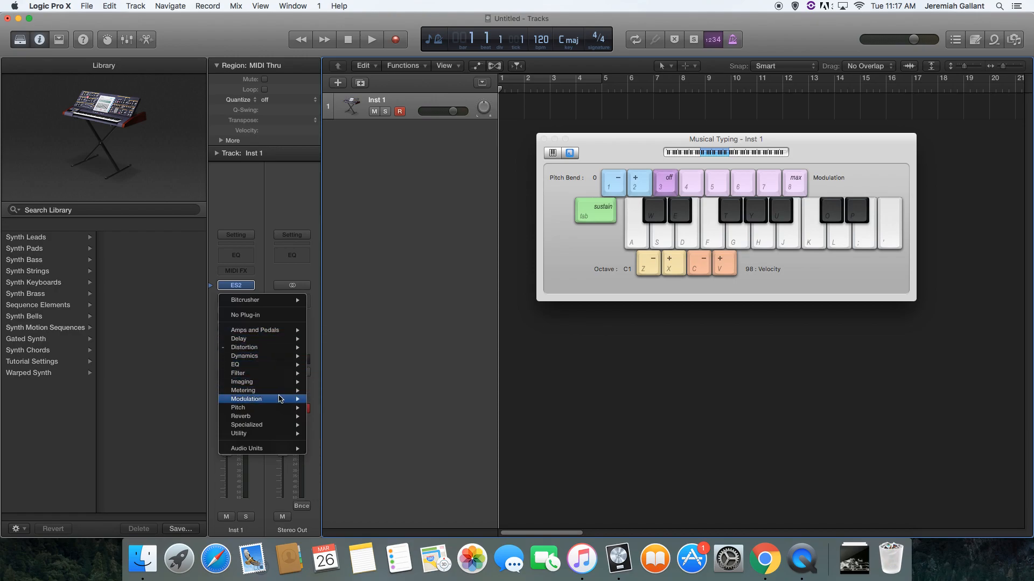
pyautogui.click(356, 445)
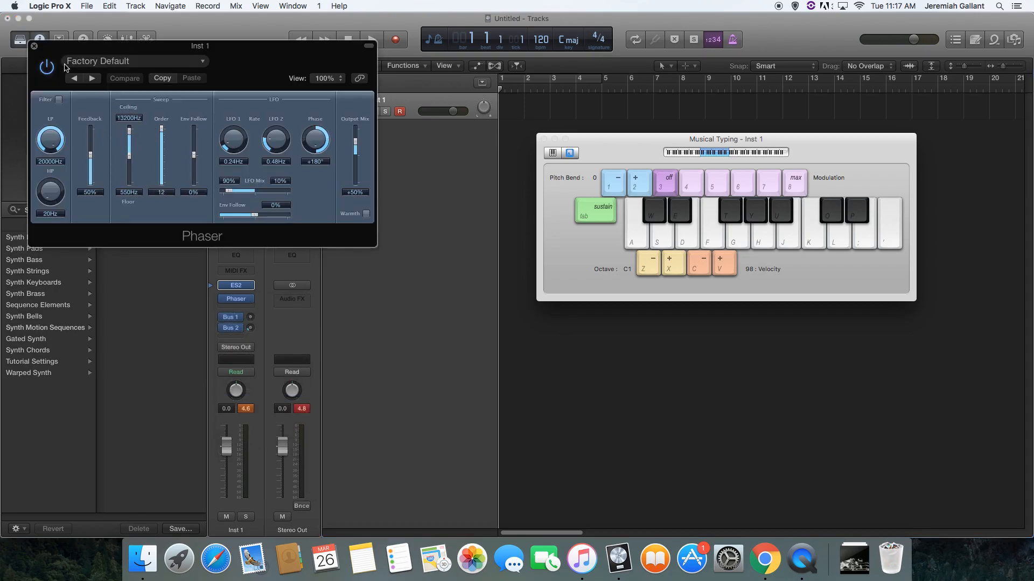
# Close the Phaser window and bypass the Phaser on the Inst 1 channel strip.
pyautogui.click(33, 46)
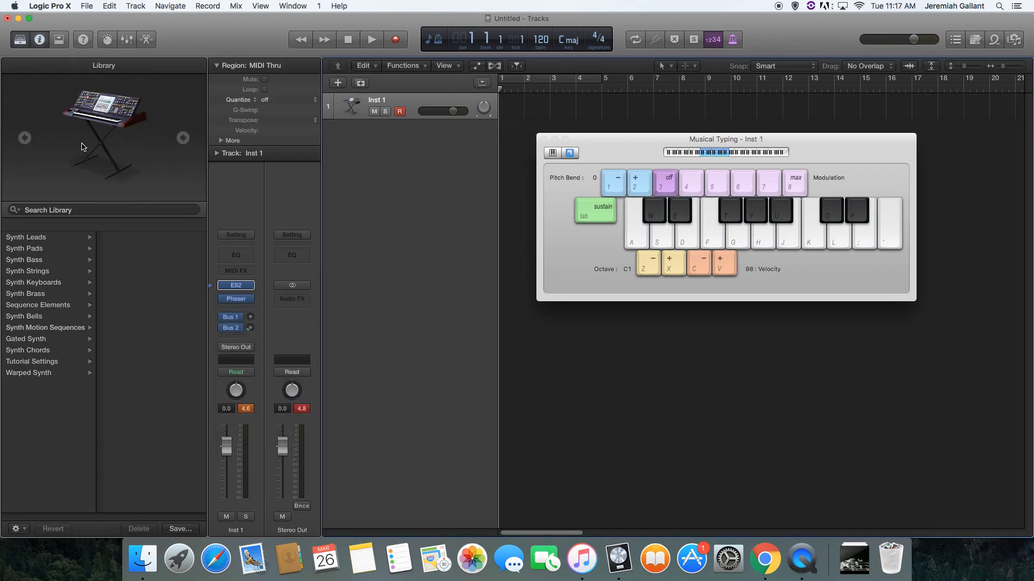
pyautogui.click(252, 301)
pyautogui.moveTo(266, 368)
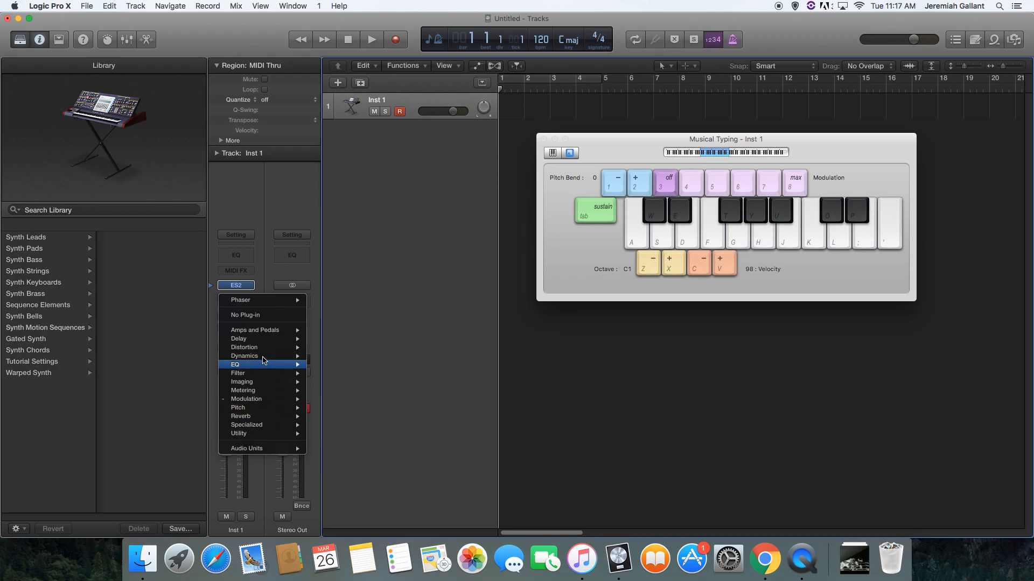
pyautogui.click(321, 281)
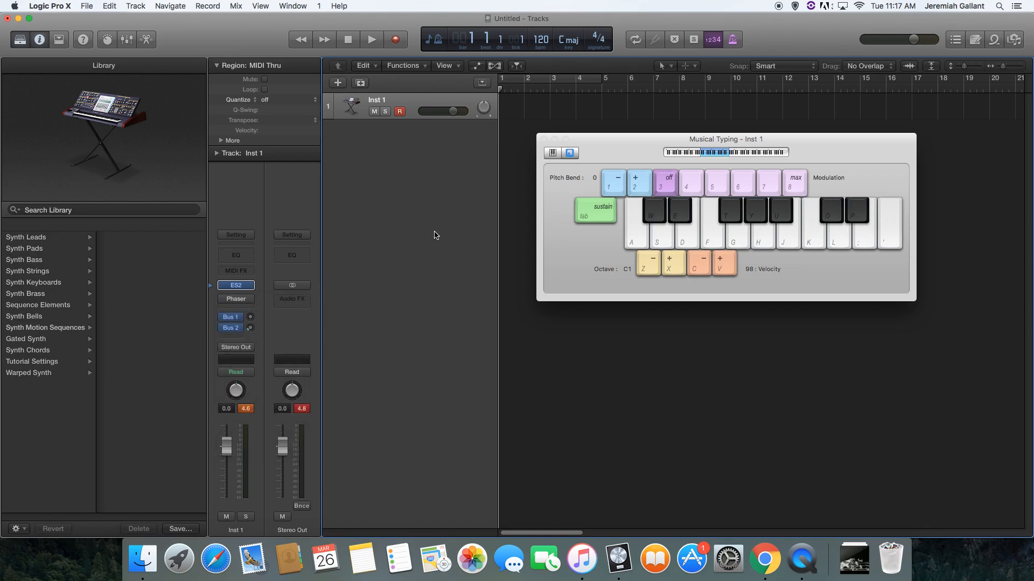
# Move the Musical Typing window well below the track lane and run a brief recording pass on Inst 1, returning to bar 1.
pyautogui.moveTo(633, 141); pyautogui.dragTo(677, 238)
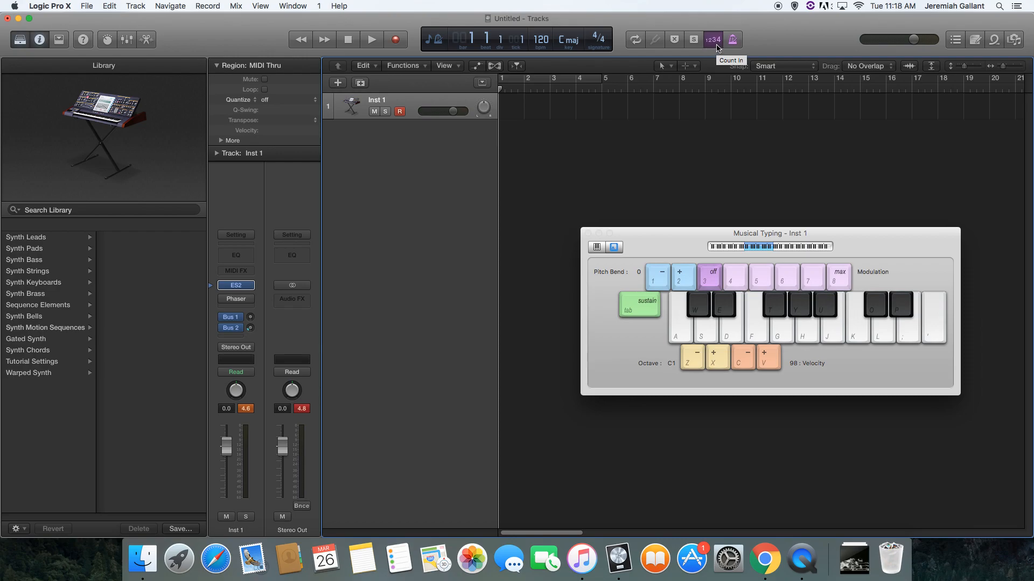
pyautogui.press('r')
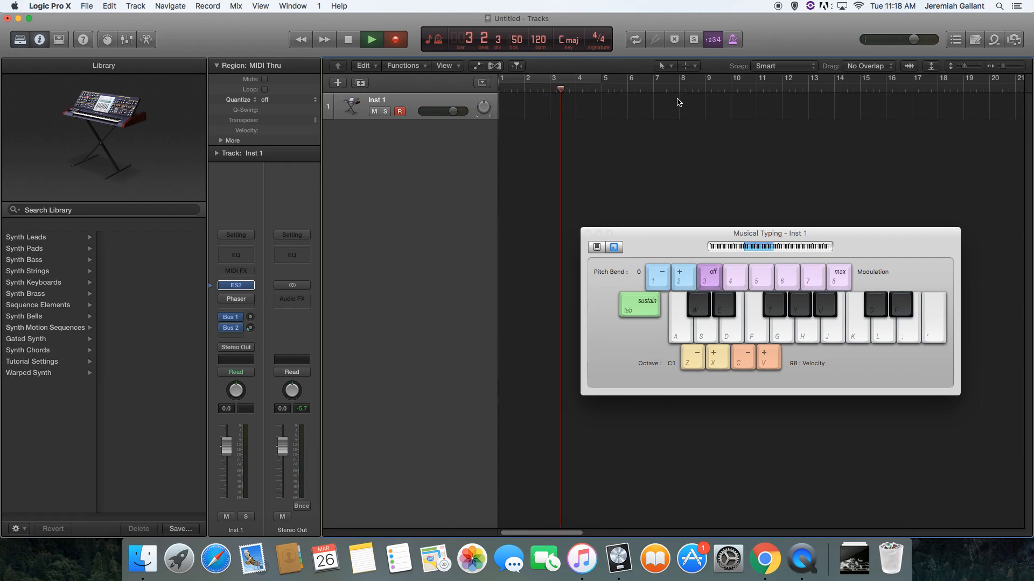
pyautogui.press('space')
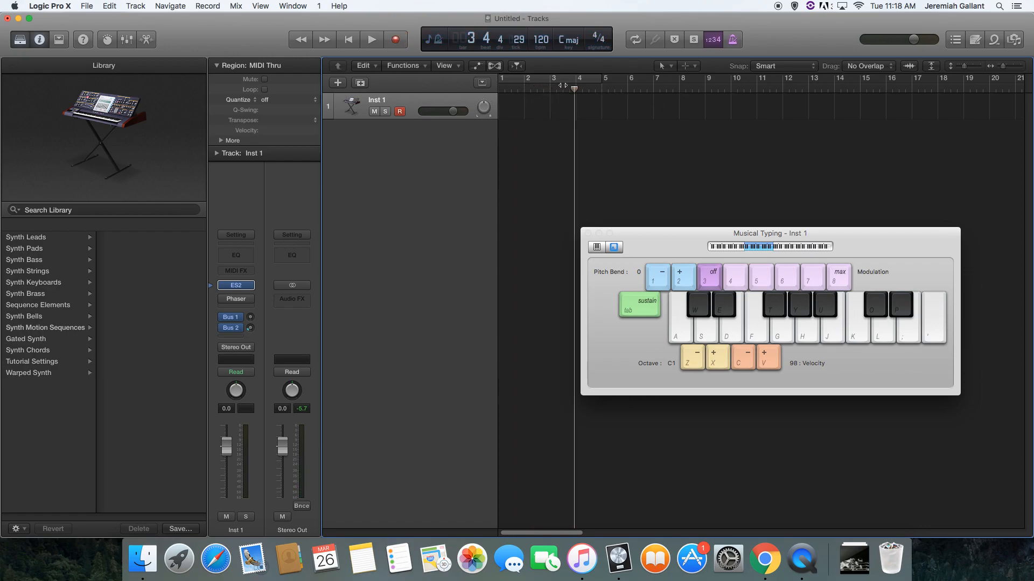
pyautogui.press('Return')
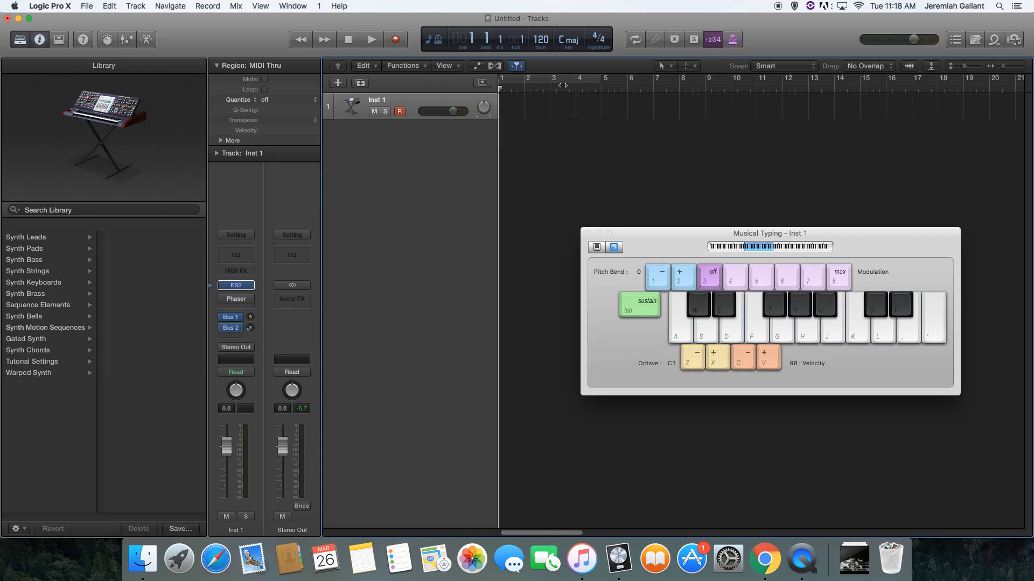
# Play low and high test notes on Inst 1 with Musical Typing to compare how they sound together.
pyautogui.press(';')
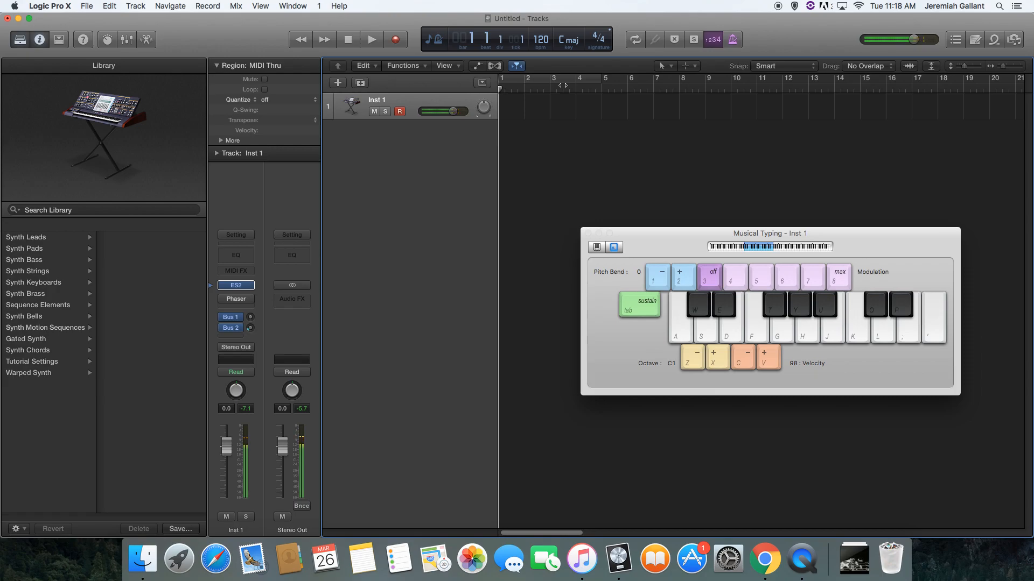
pyautogui.press("'")
pyautogui.press("'")
pyautogui.press('a')
pyautogui.press("'")
pyautogui.press("'")
pyautogui.press("'")
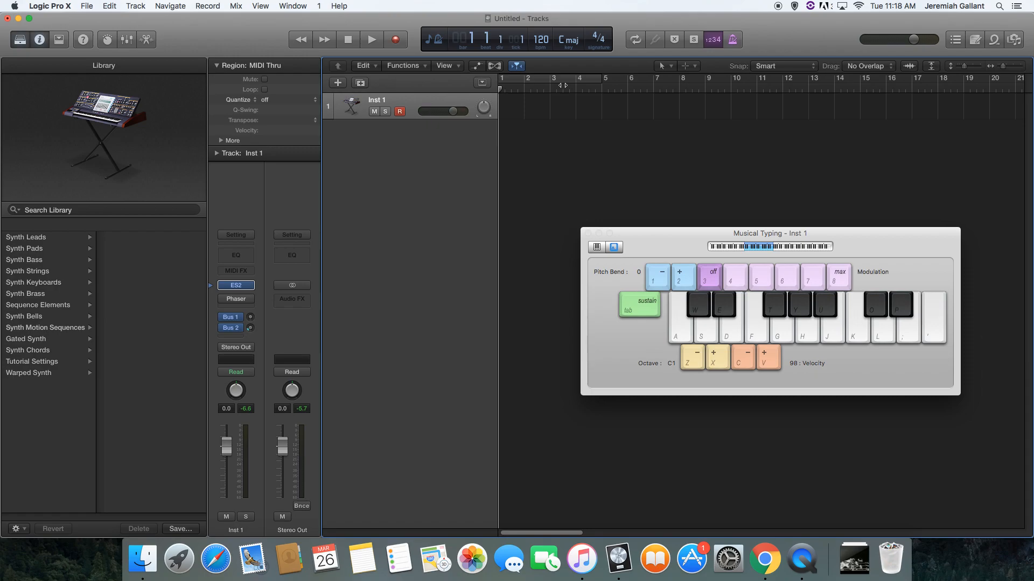
# Record a short take on Inst 1 combining the lowest and highest Musical Typing notes.
pyautogui.press('r')
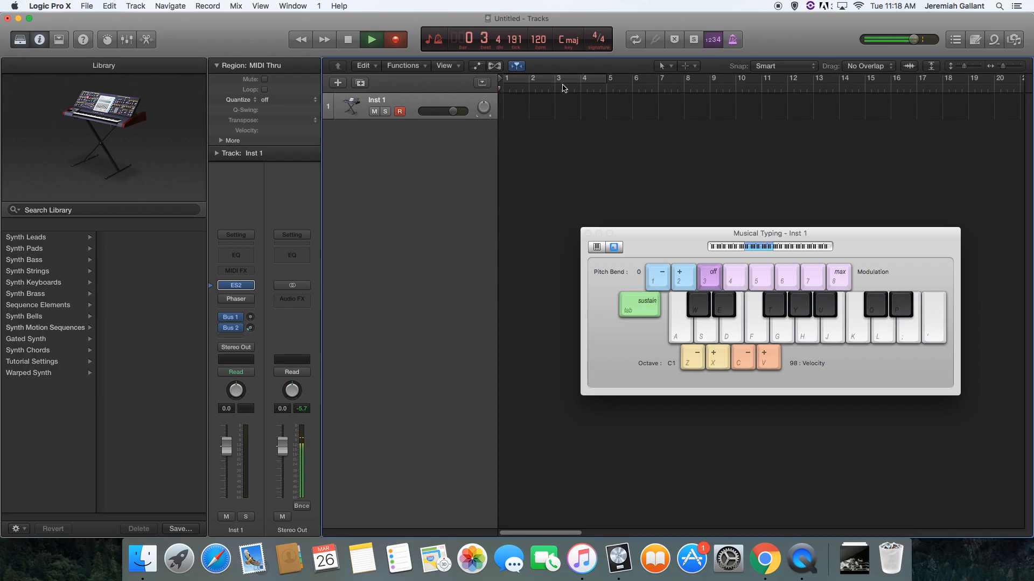
pyautogui.press('a')
pyautogui.press("'")
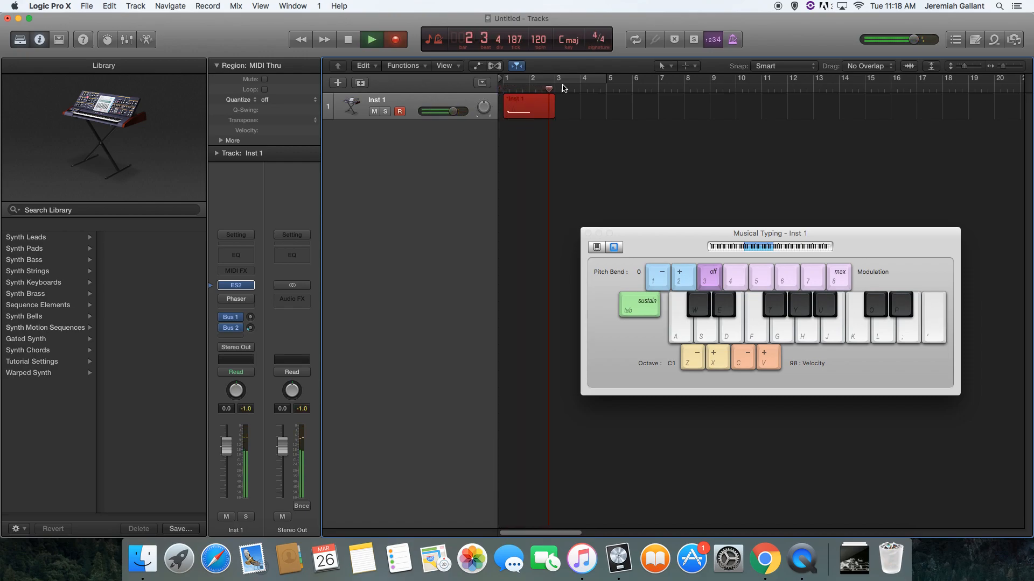
pyautogui.press('space')
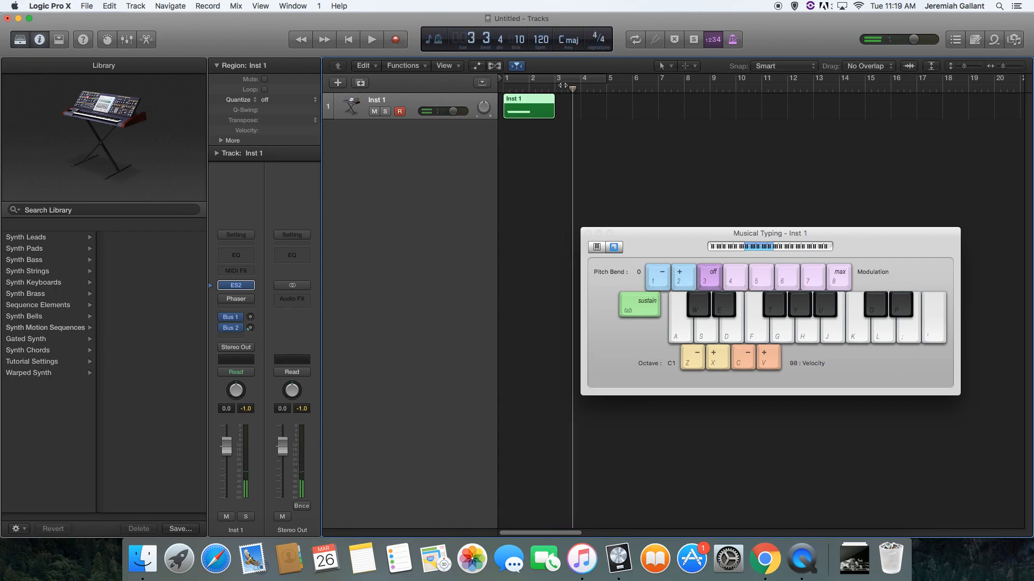
# Switch the ES2 synth on Inst 1 to Mono voice mode and close its window.
pyautogui.click(236, 286)
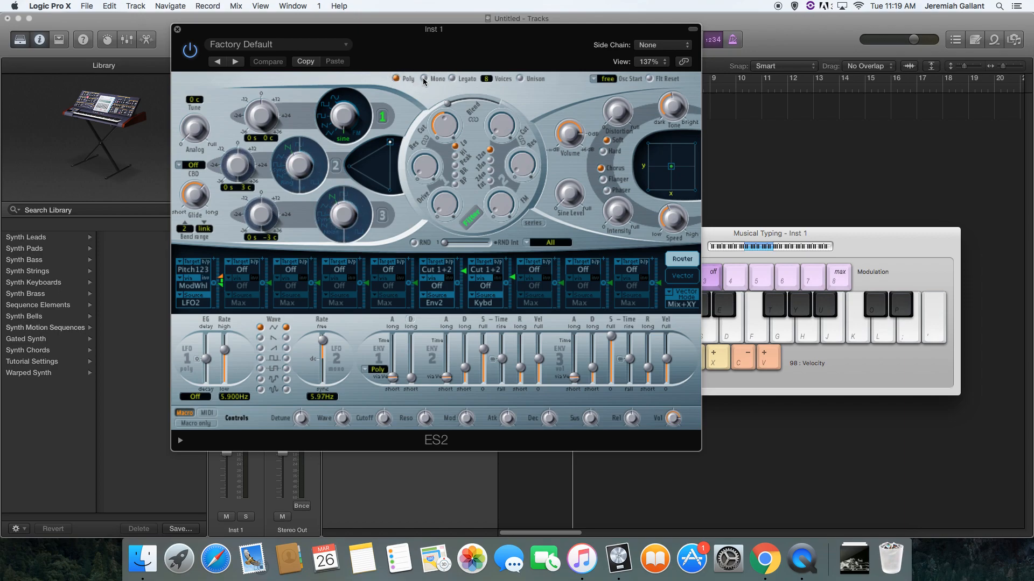
pyautogui.click(424, 78)
pyautogui.click(178, 30)
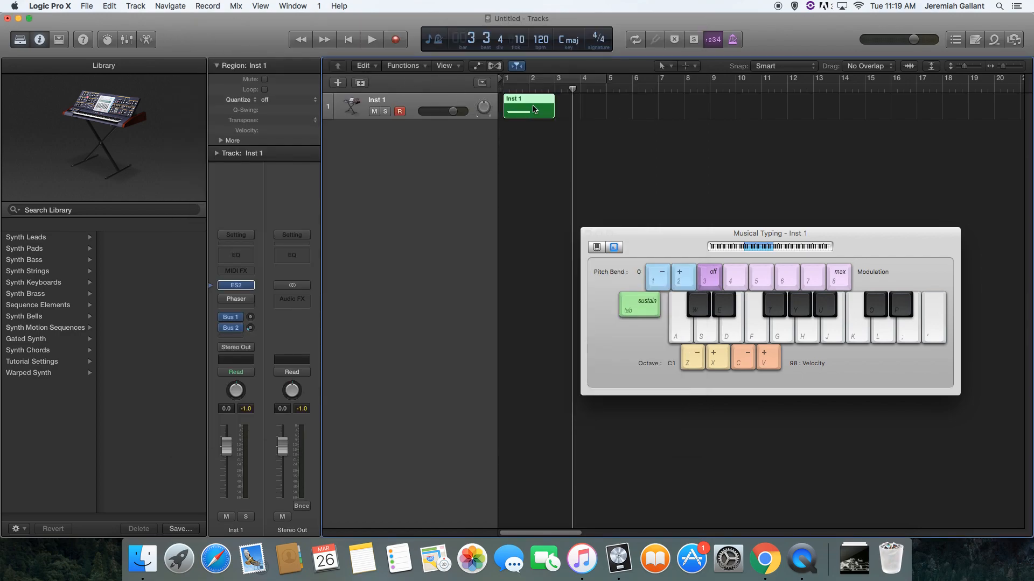
# Delete the recorded Inst 1 region and record a longer take from bar 1 with a low and a high note held.
pyautogui.press('Delete')
pyautogui.press('Return')
pyautogui.press('space')
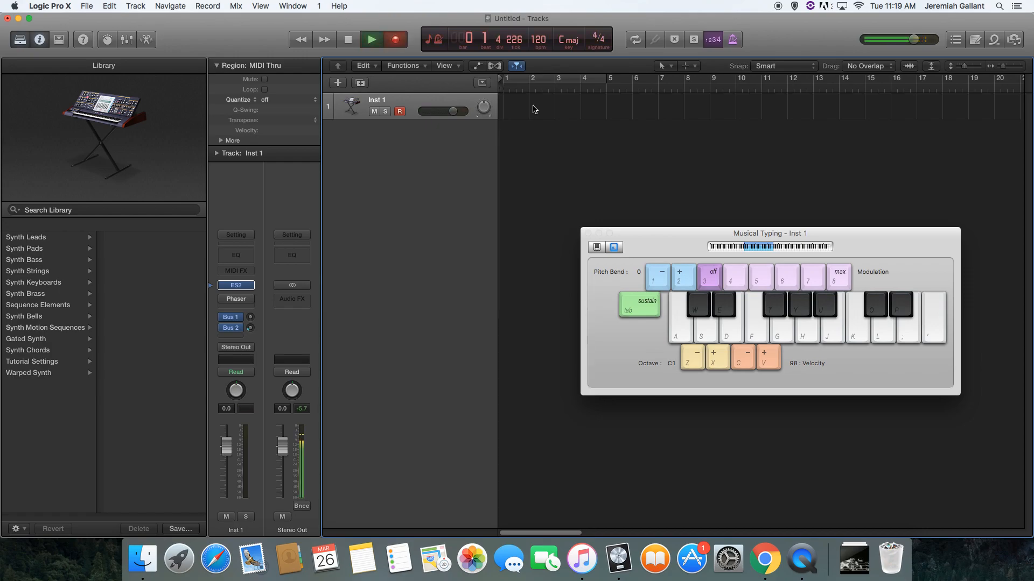
pyautogui.press("'")
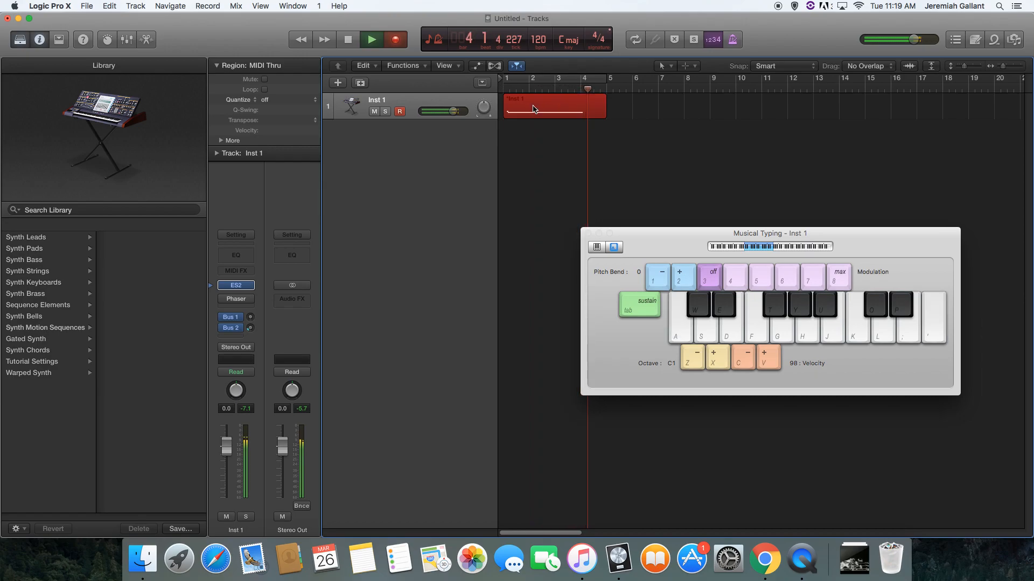
pyautogui.press('space')
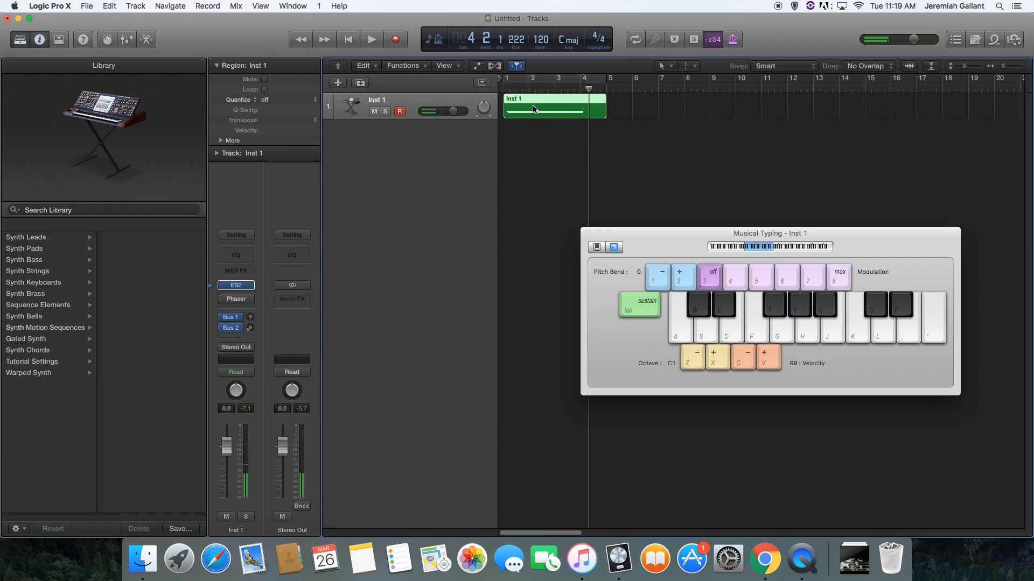
# Play back the new Inst 1 recording from the beginning, stopping partway through.
pyautogui.press('Return')
pyautogui.press('space')
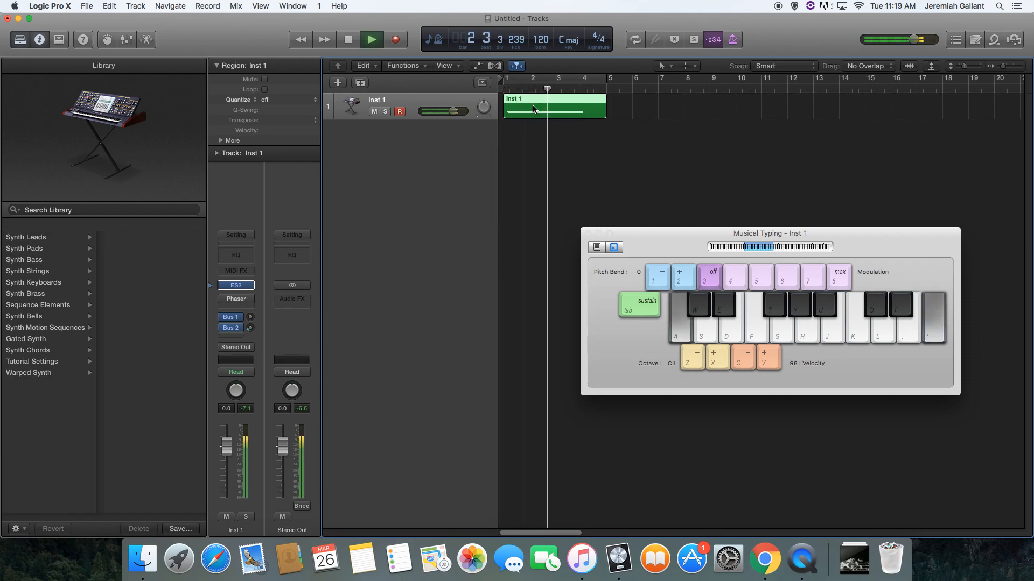
pyautogui.press('space')
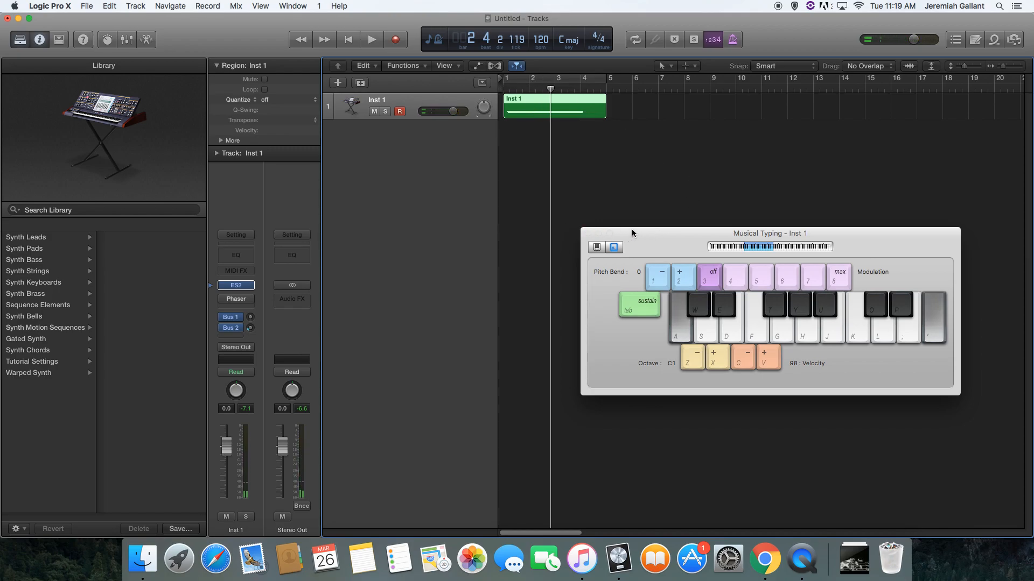
# Close Musical Typing, open the Inst 1 region in the Piano Roll and enlarge the editor area.
pyautogui.click(588, 233)
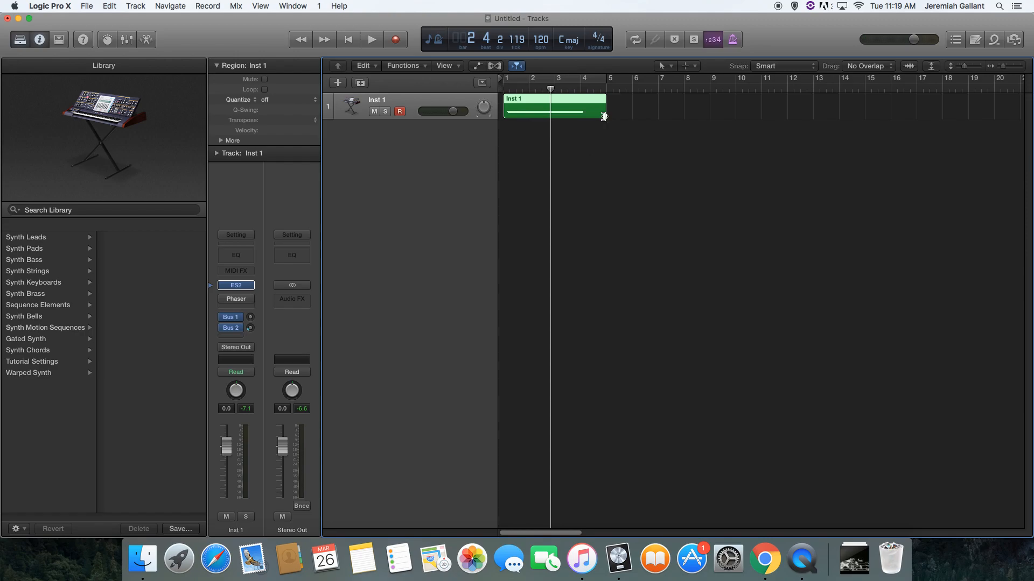
pyautogui.doubleClick(579, 110)
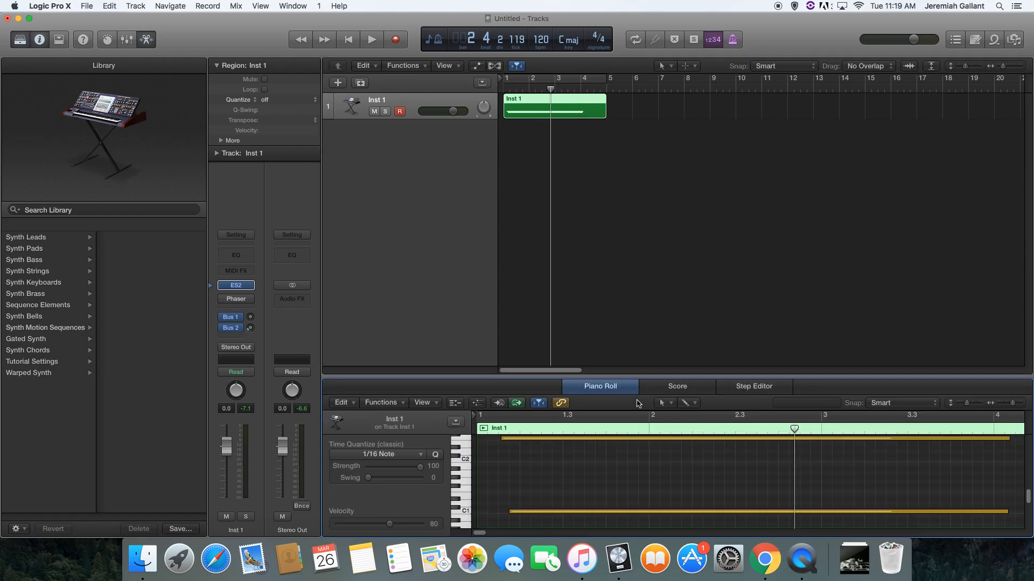
pyautogui.moveTo(636, 384); pyautogui.dragTo(638, 205)
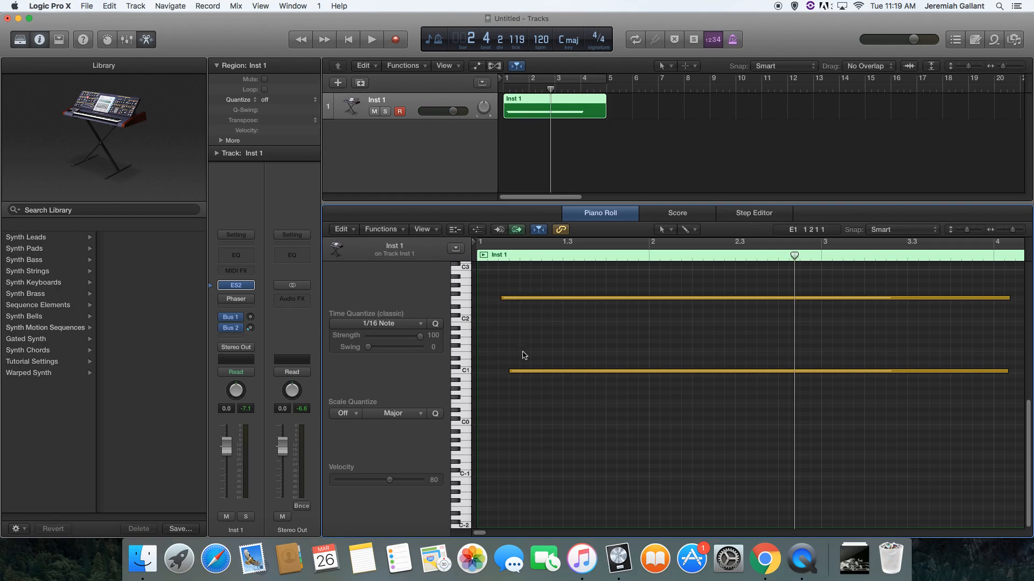
# Place the playhead just before the first note in the Piano Roll and play the two overlapping notes.
pyautogui.moveTo(795, 255); pyautogui.dragTo(800, 255)
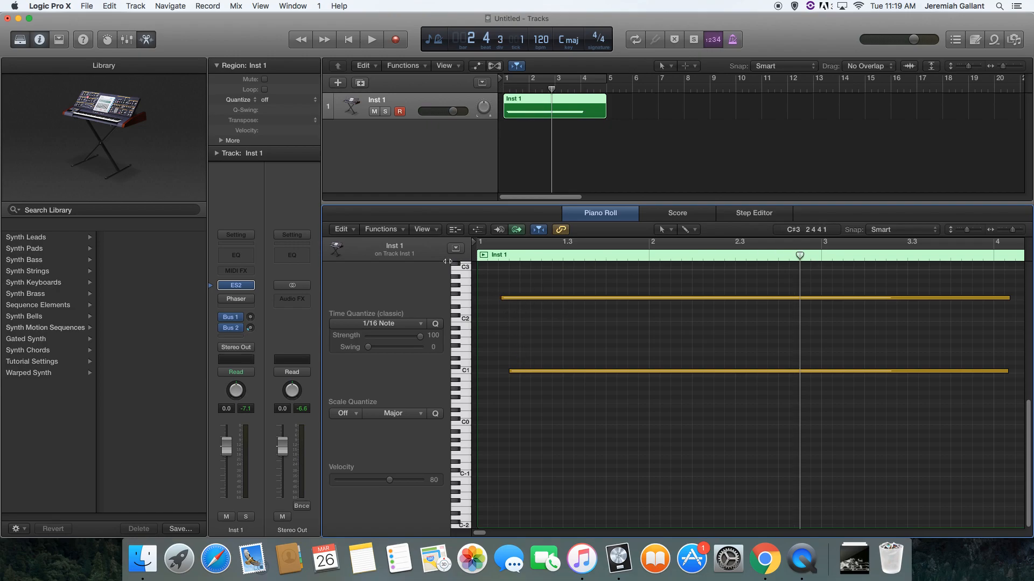
pyautogui.click(497, 255)
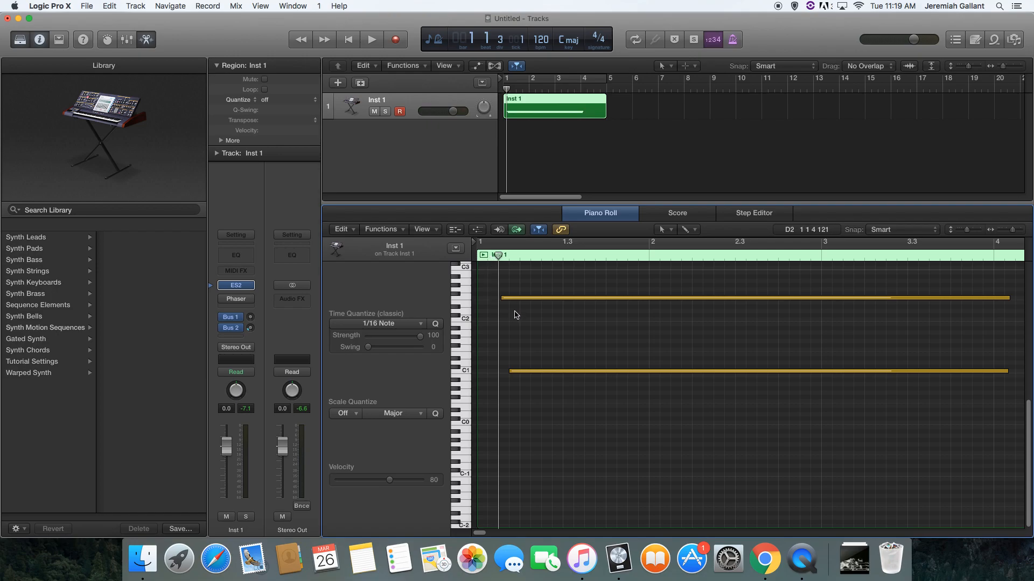
pyautogui.press('space')
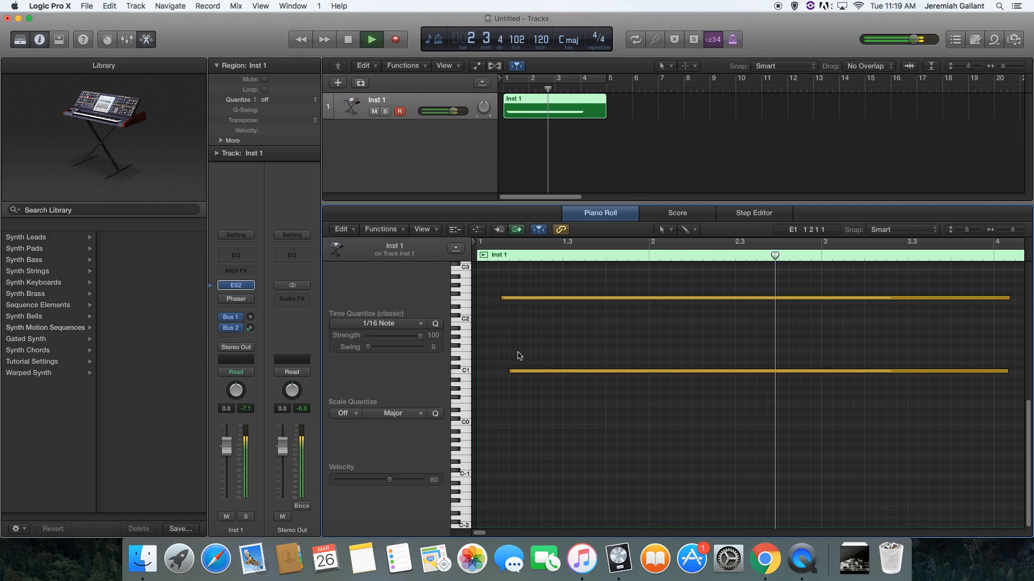
pyautogui.press('space')
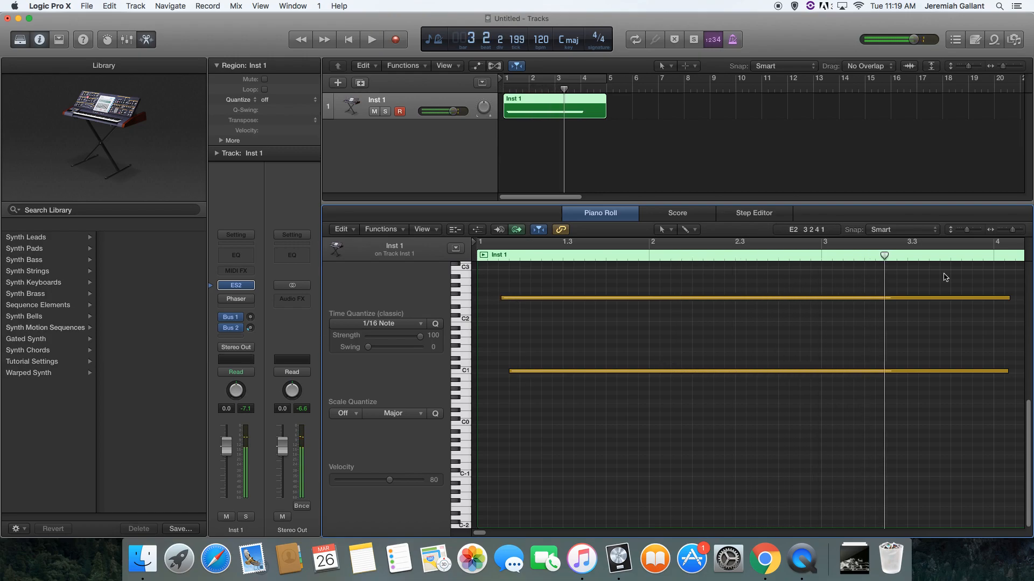
# Move the low C1 note earlier so it starts about when the upper note does, and play part of the region.
pyautogui.moveTo(1015, 232); pyautogui.dragTo(1023, 233)
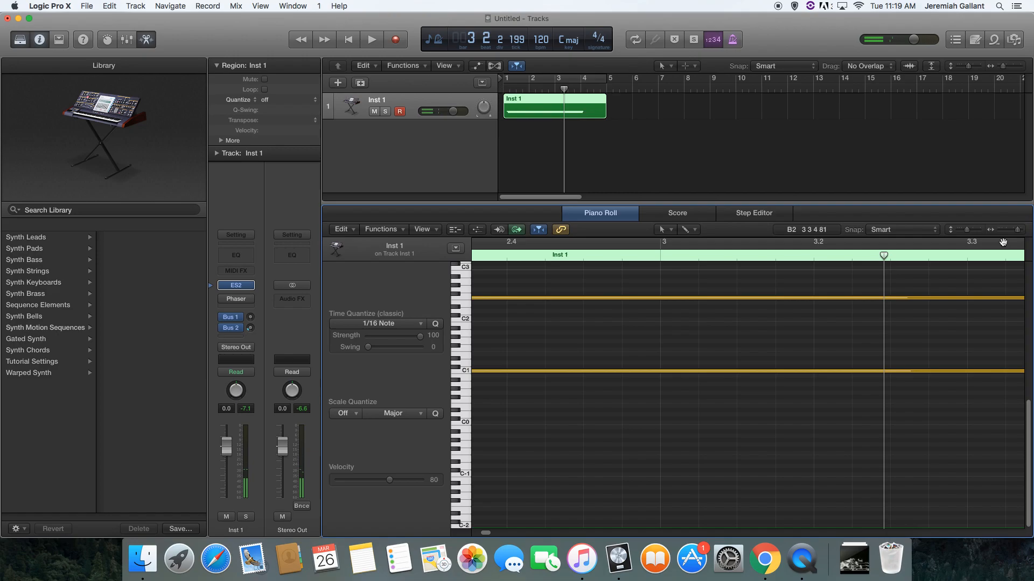
pyautogui.hscroll(-10, 957, 266)
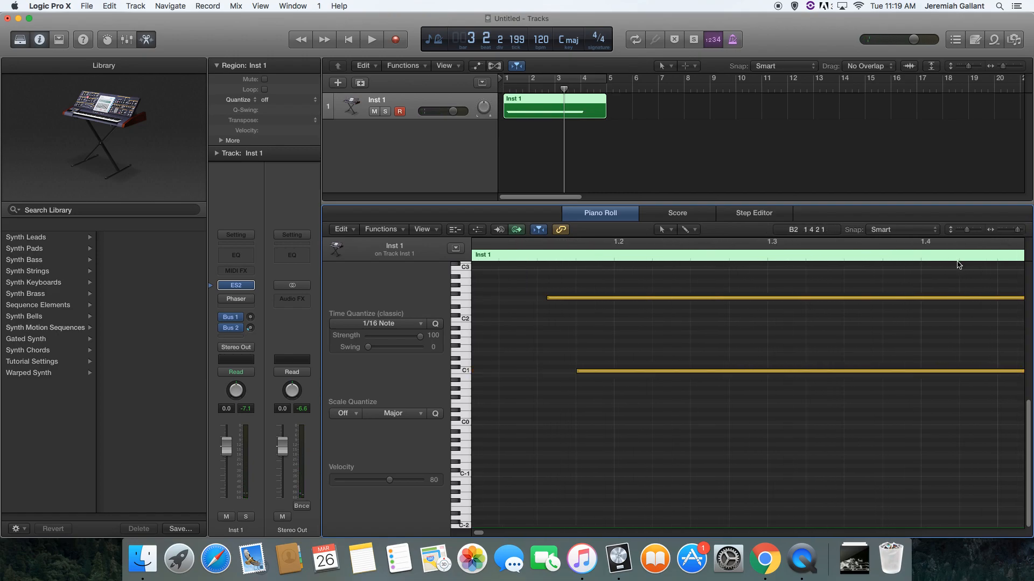
pyautogui.moveTo(739, 373); pyautogui.dragTo(706, 375)
pyautogui.press('space')
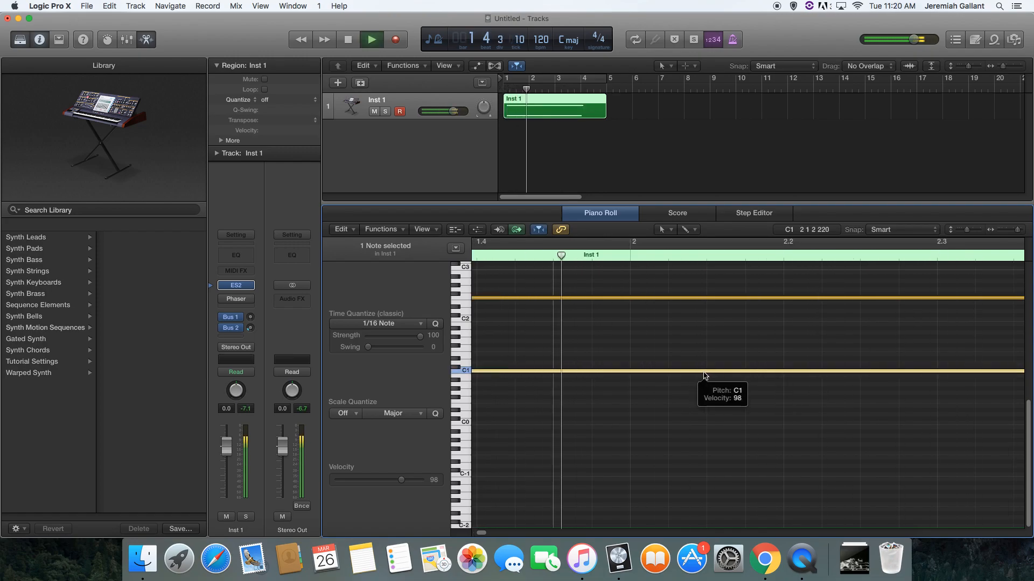
pyautogui.press('space')
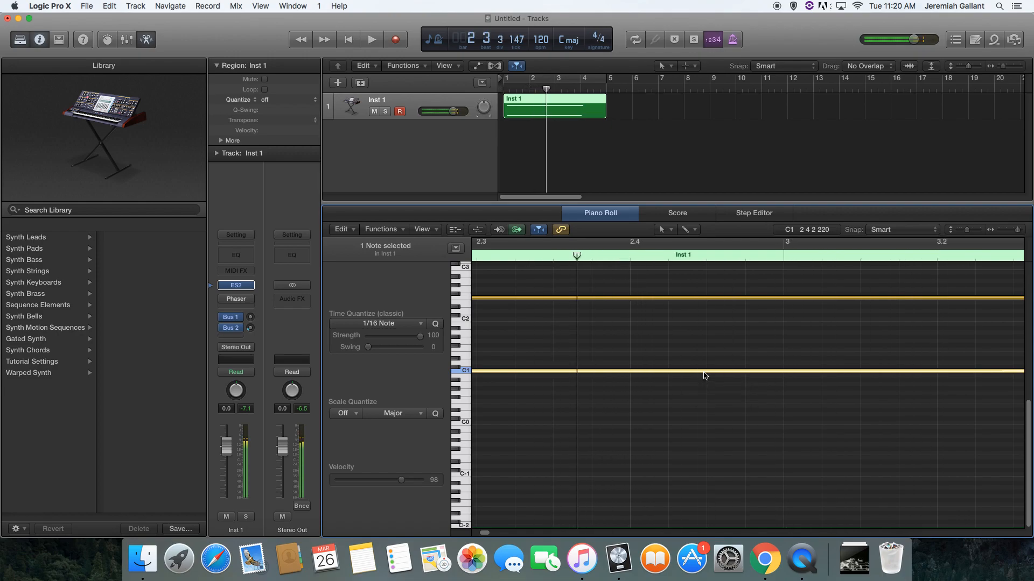
# Fine-tune the C1 note's start against the upper note and play the region from the beginning, stopping partway.
pyautogui.hscroll(-15, 736, 368)
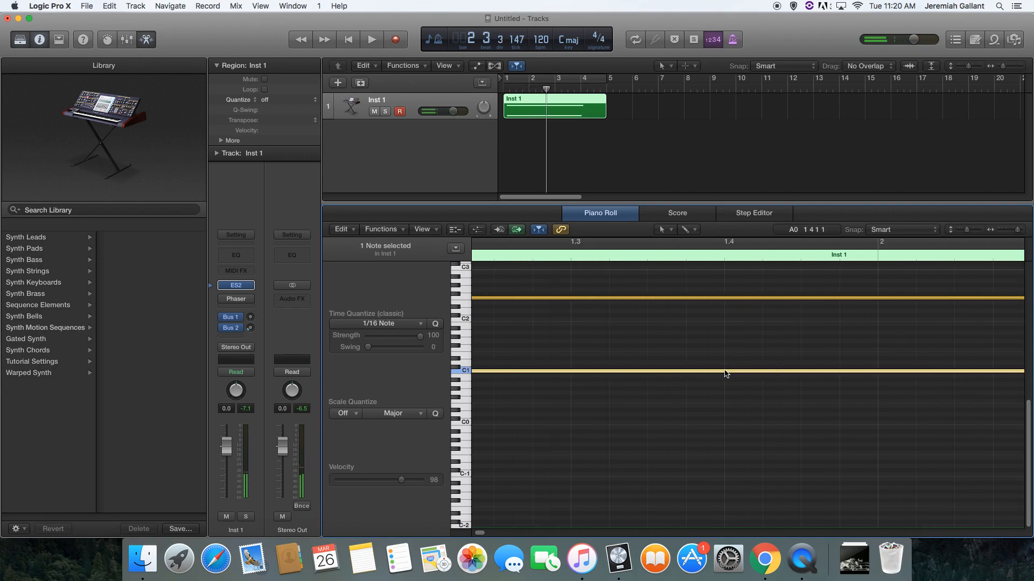
pyautogui.hscroll(-2, 726, 372)
pyautogui.moveTo(657, 372); pyautogui.dragTo(661, 374)
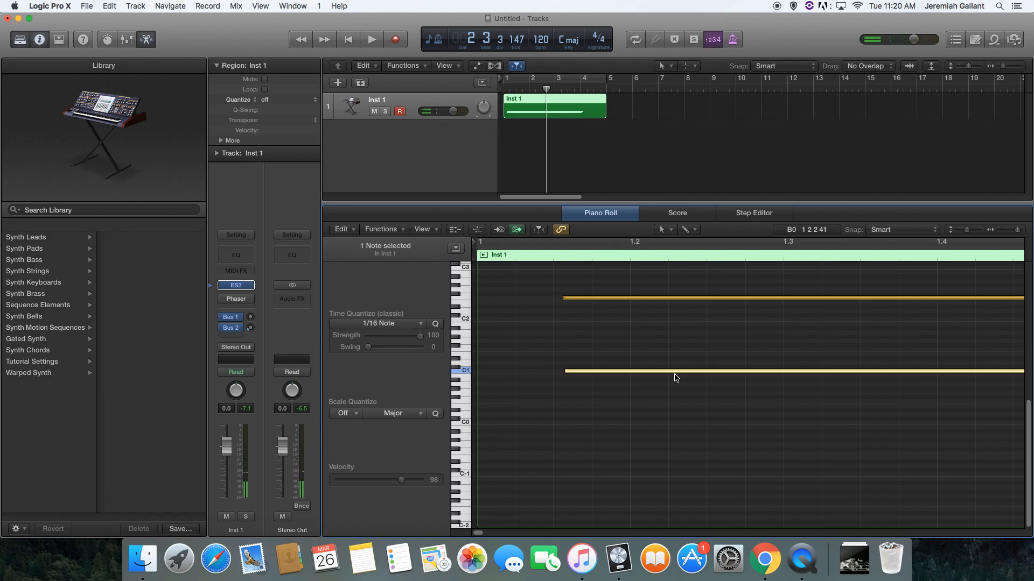
pyautogui.press('Return')
pyautogui.press('space')
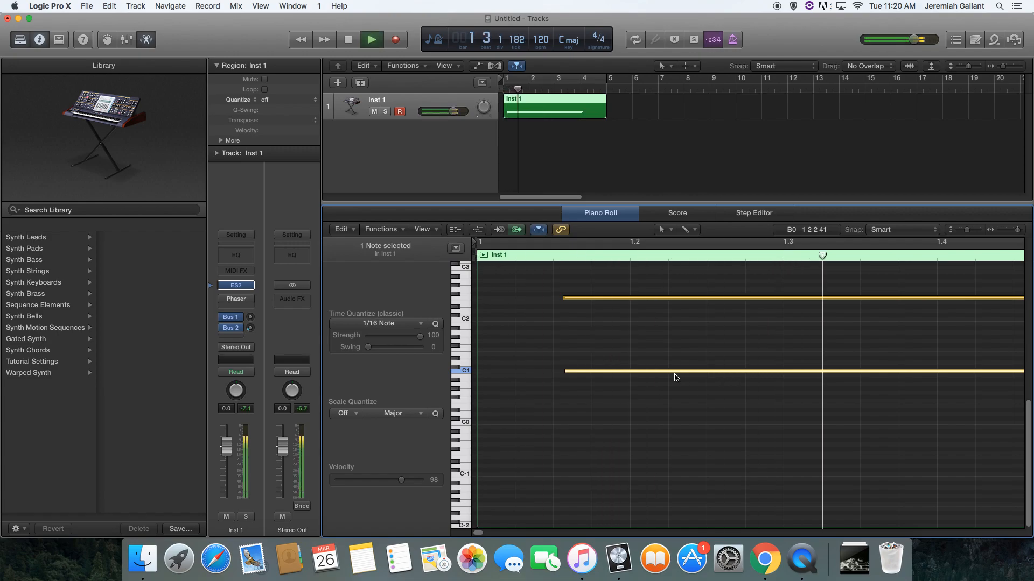
pyautogui.press('space')
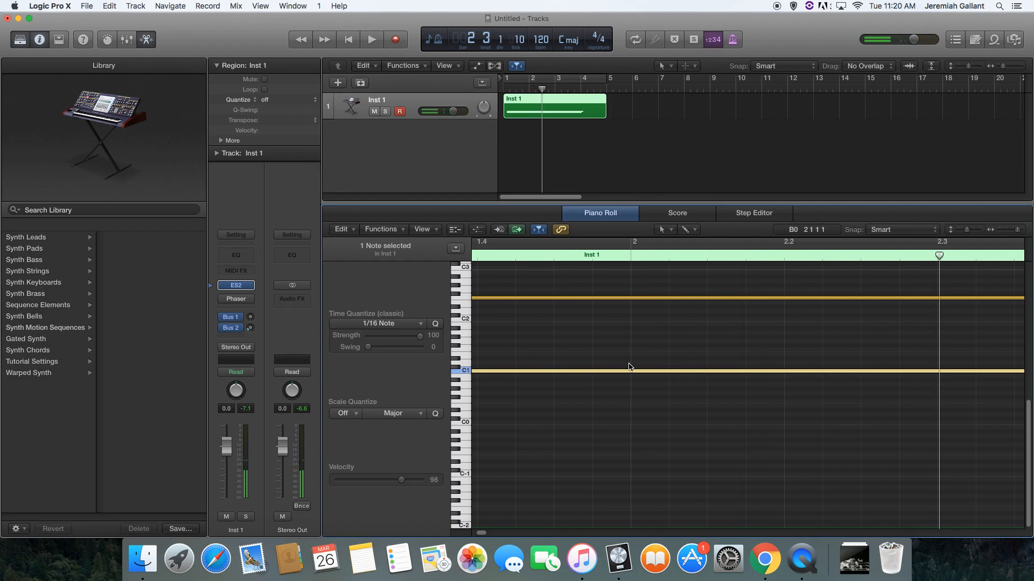
# Move the C1 note down to a pitch below C0, keeping its start time, and audition the wider interval.
pyautogui.hscroll(-5, 629, 367)
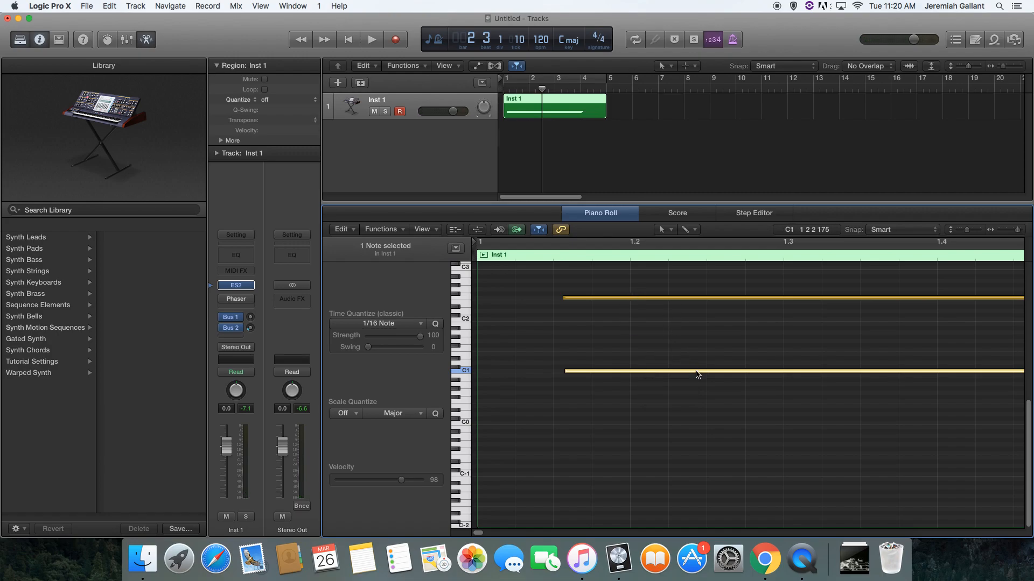
pyautogui.moveTo(696, 375)
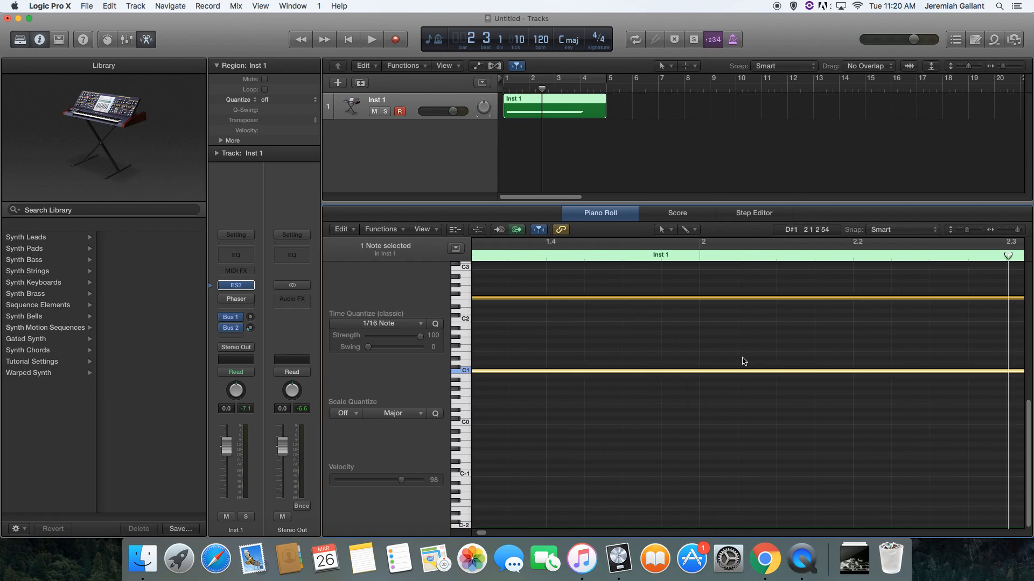
pyautogui.moveTo(671, 374); pyautogui.dragTo(672, 444)
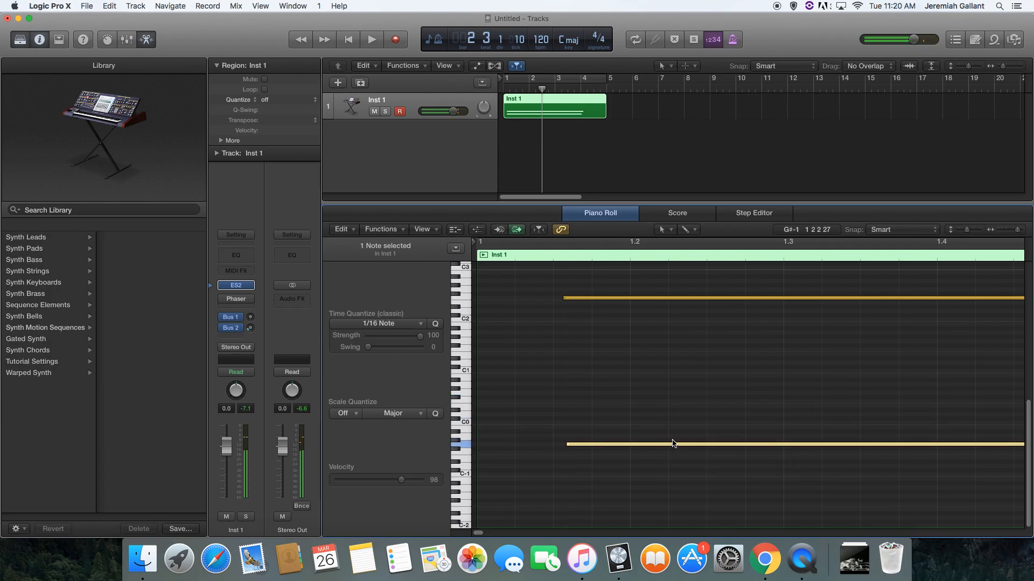
pyautogui.press('space')
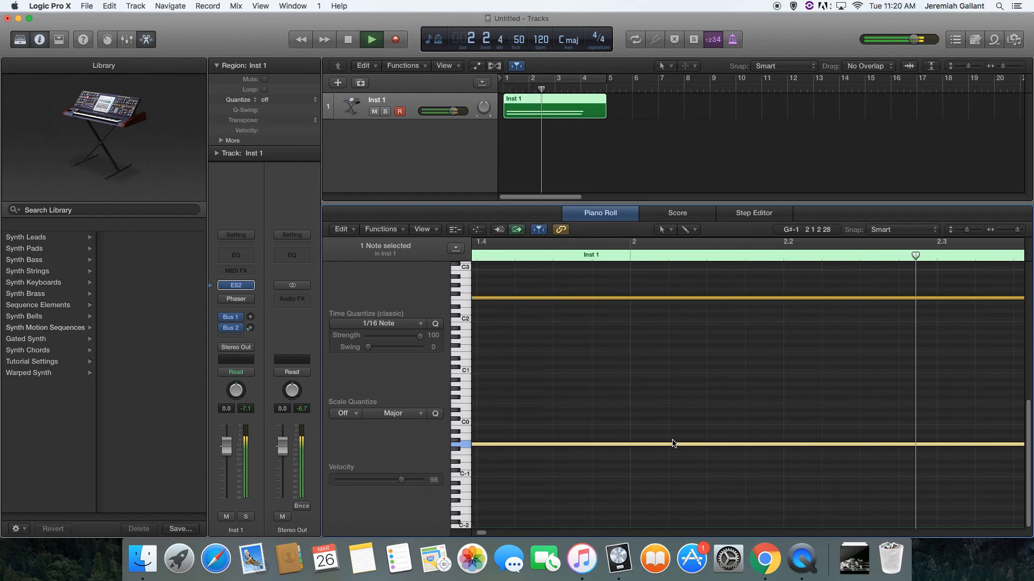
pyautogui.press('space')
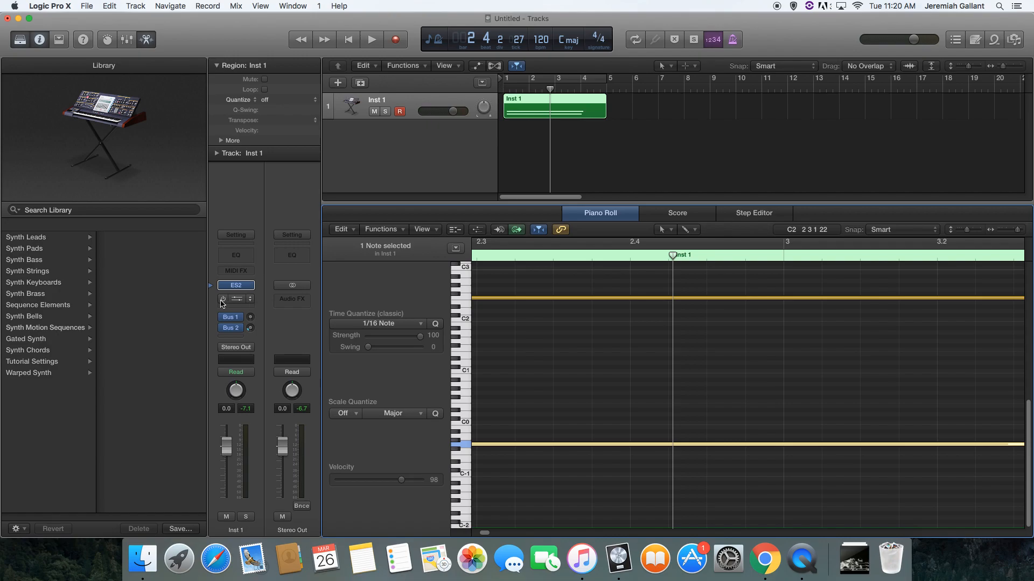
# Add a Channel EQ to the Inst 1 channel, turn on its Analyzer and move its window off the transport controls.
pyautogui.click(254, 255)
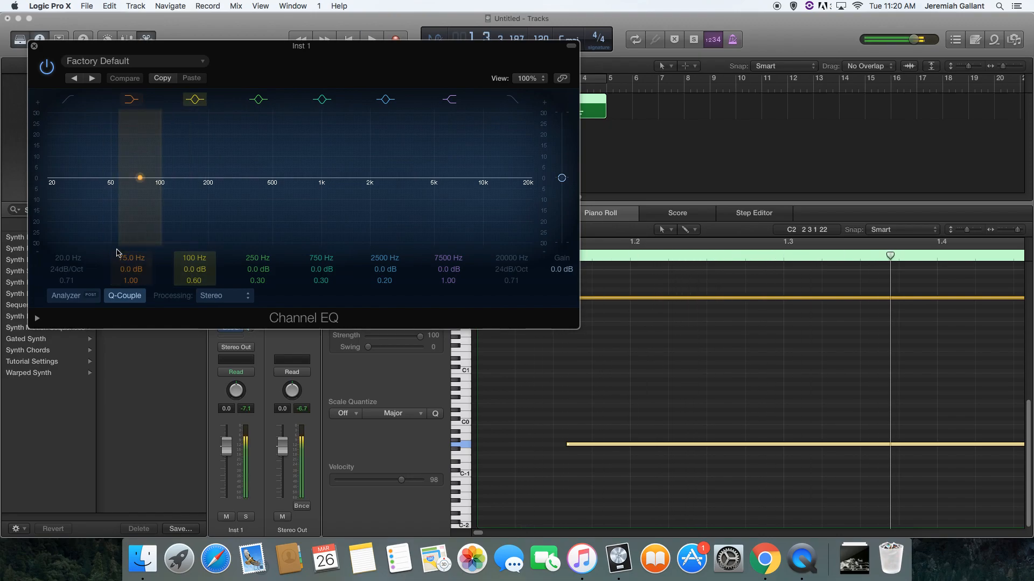
pyautogui.click(66, 295)
pyautogui.moveTo(379, 58); pyautogui.dragTo(303, 158)
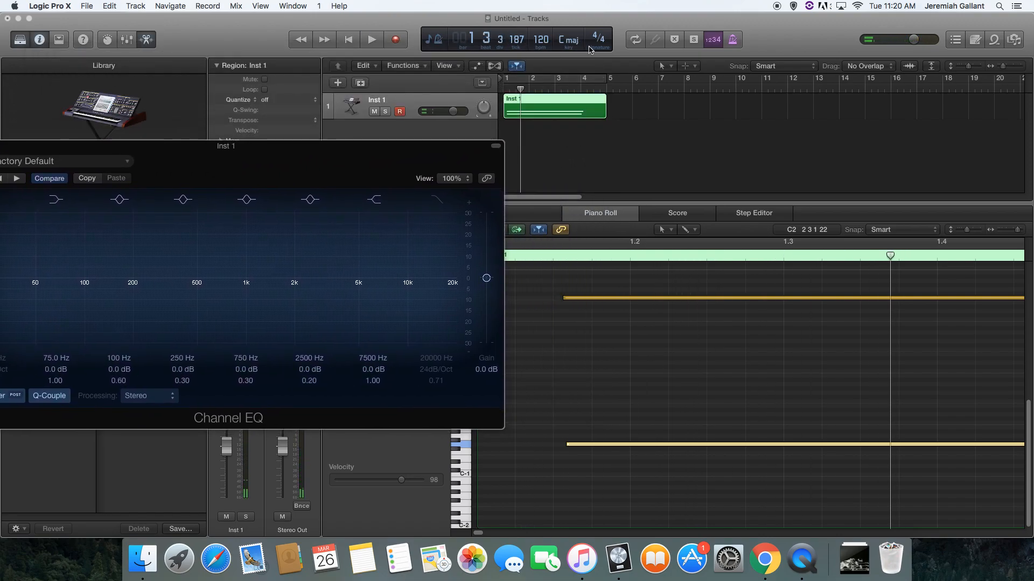
# Cycle bars 1 to 5 and, during playback, cut the 250 Hz EQ band to -21.0 dB at 580 Hz; stop and close the EQ.
pyautogui.click(634, 43)
pyautogui.press('space')
pyautogui.moveTo(183, 163); pyautogui.dragTo(305, 117)
pyautogui.moveTo(298, 222); pyautogui.dragTo(353, 288)
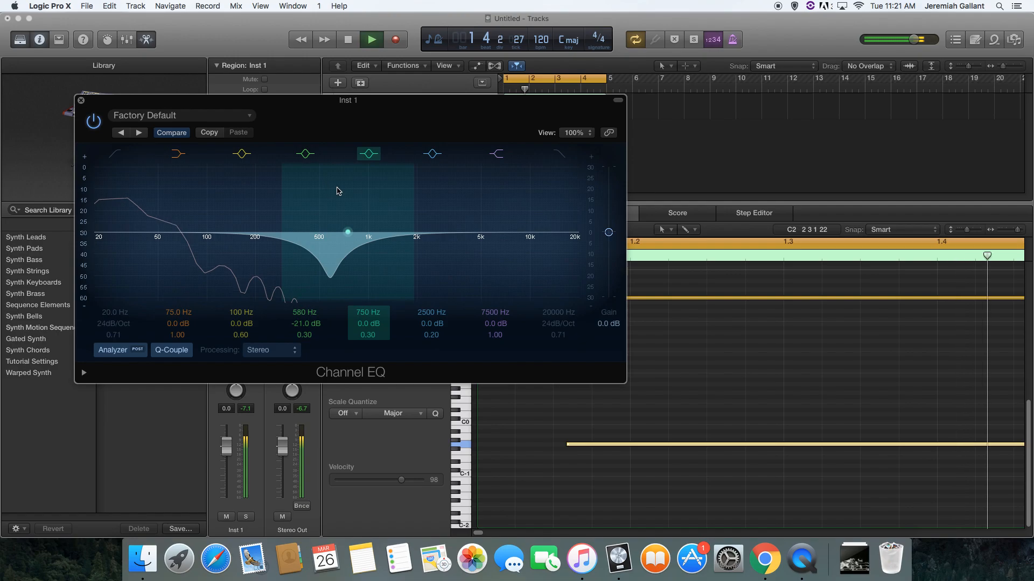
pyautogui.press('space')
pyautogui.click(81, 100)
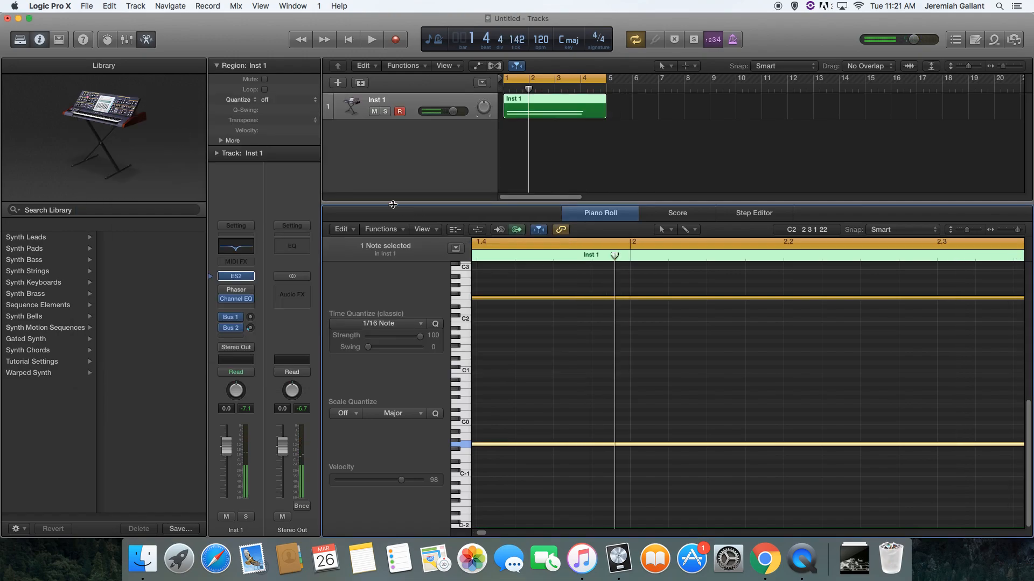
# Replace the Phaser on Inst 1 with a stereo PlatinumVerb, setting its Room Size to 200 m and Wet level to 71%.
pyautogui.click(255, 290)
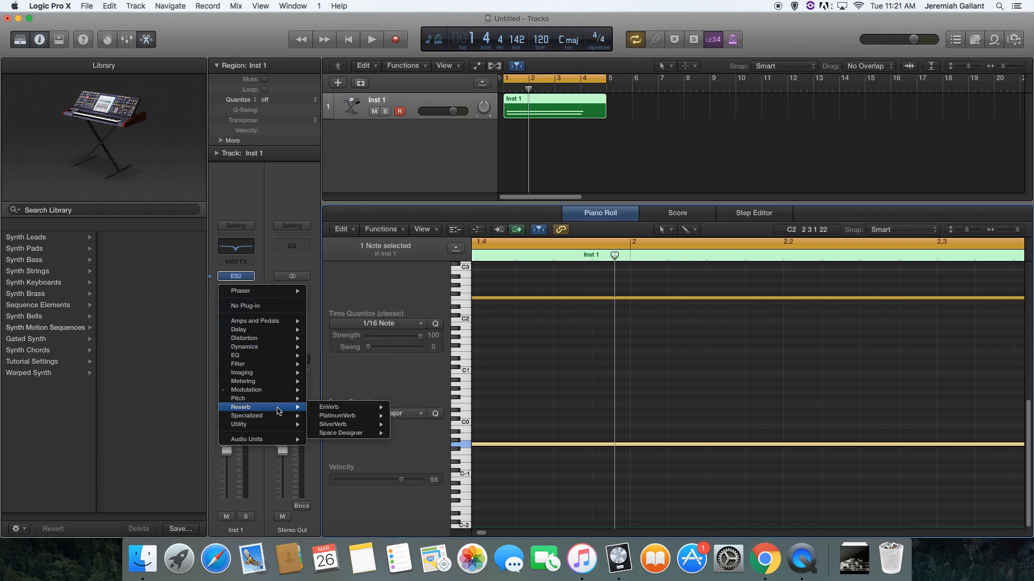
pyautogui.click(467, 395)
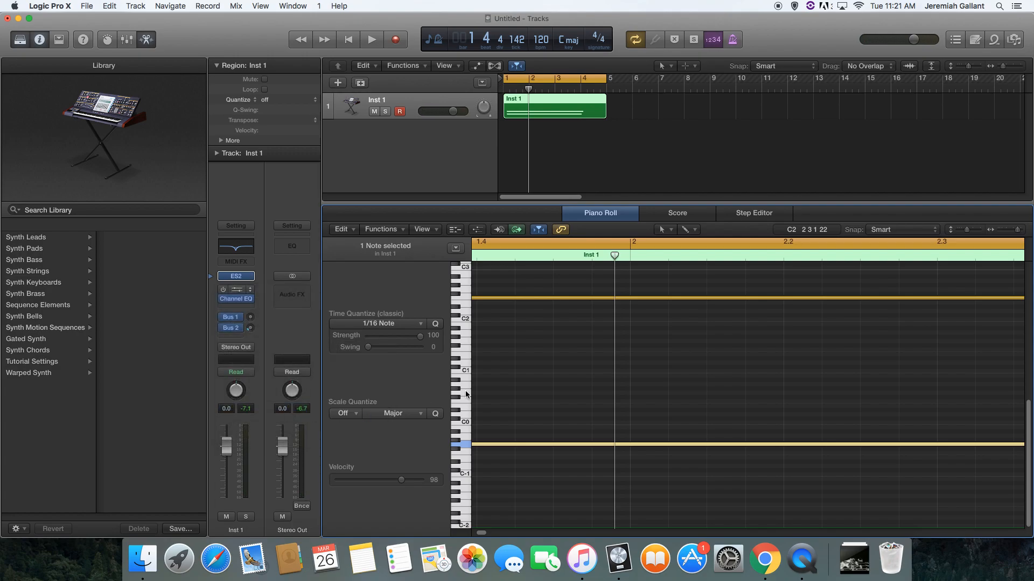
pyautogui.click(248, 291)
pyautogui.moveTo(347, 417)
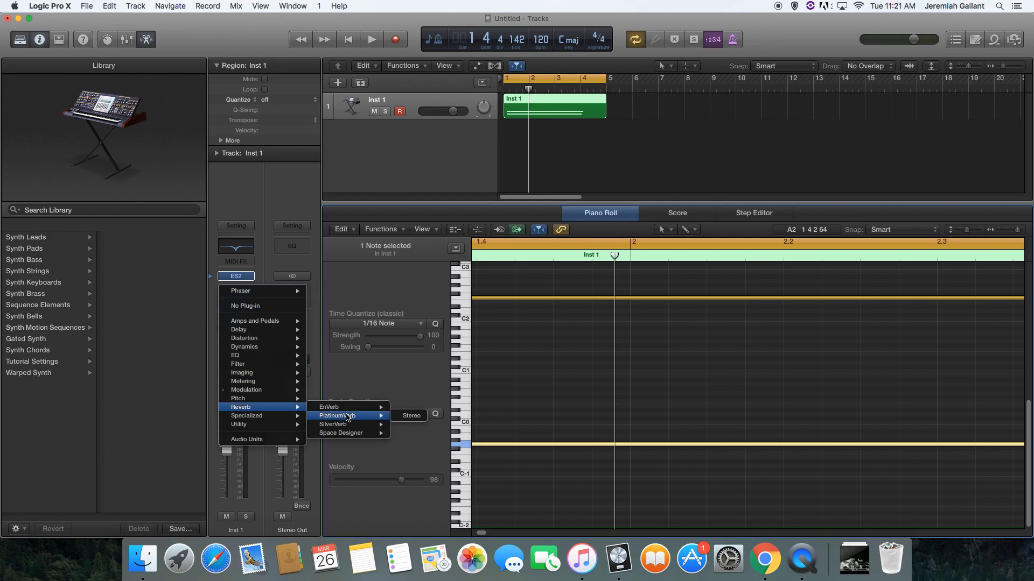
pyautogui.click(411, 416)
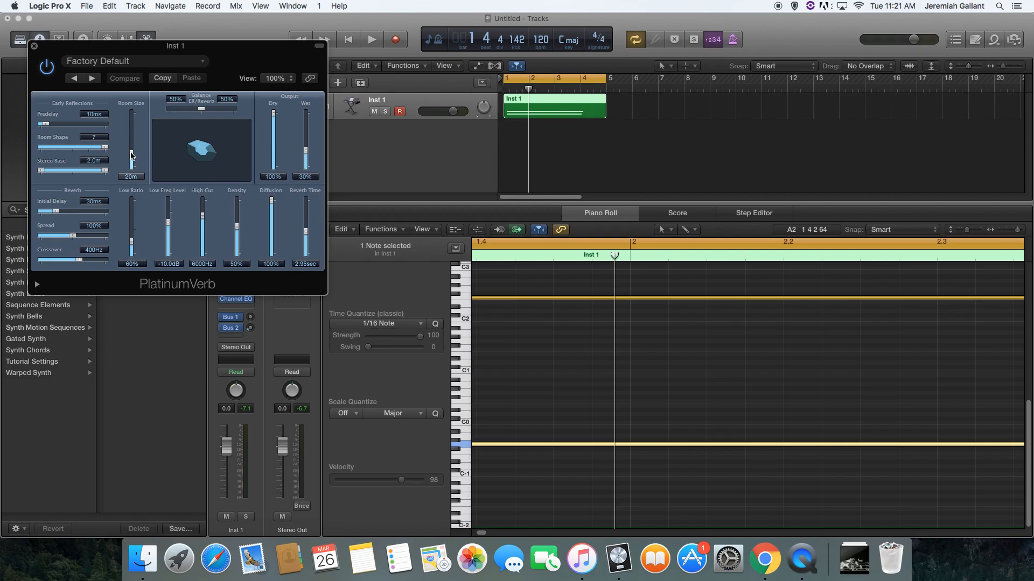
pyautogui.moveTo(131, 155); pyautogui.dragTo(131, 111)
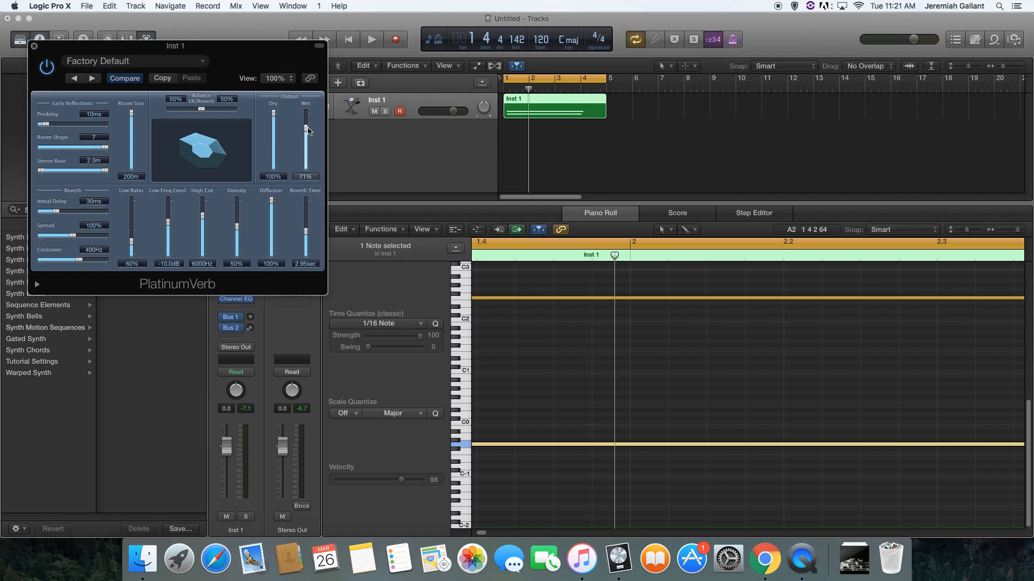
# Play the region with PlatinumVerb active and bypassed to compare the sound, leaving the reverb on.
pyautogui.press('space')
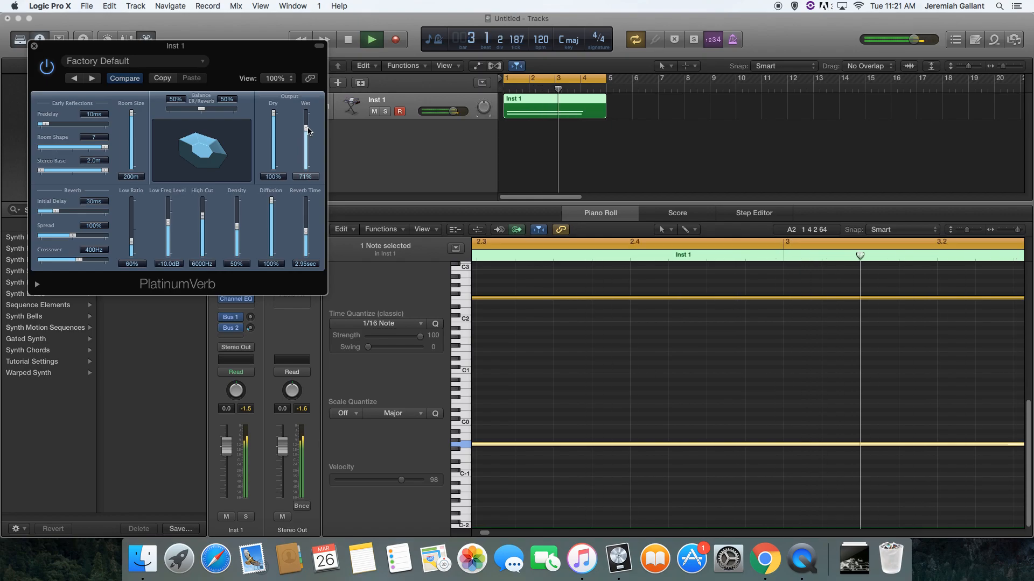
pyautogui.press('space')
pyautogui.press('Return')
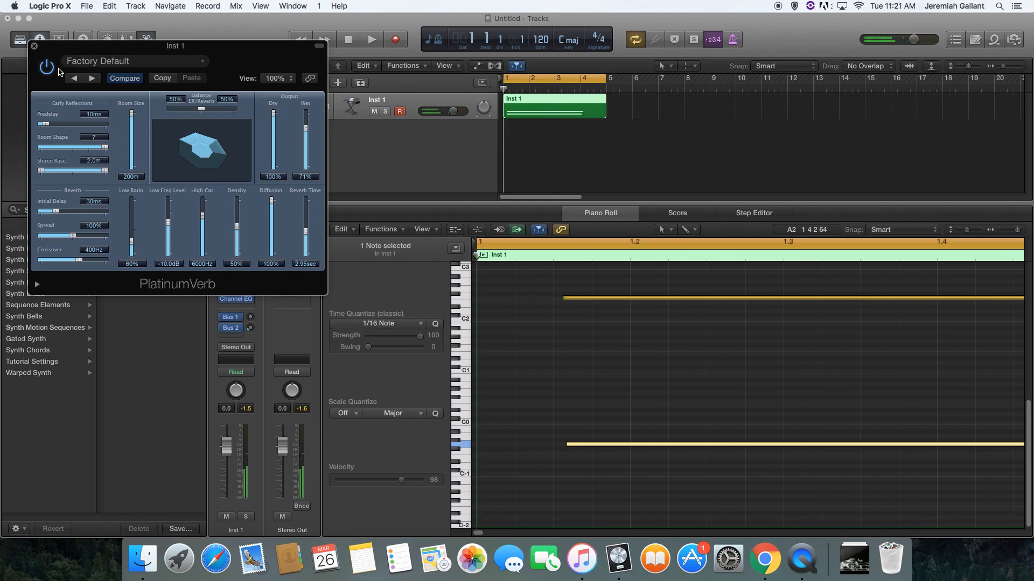
pyautogui.press('space')
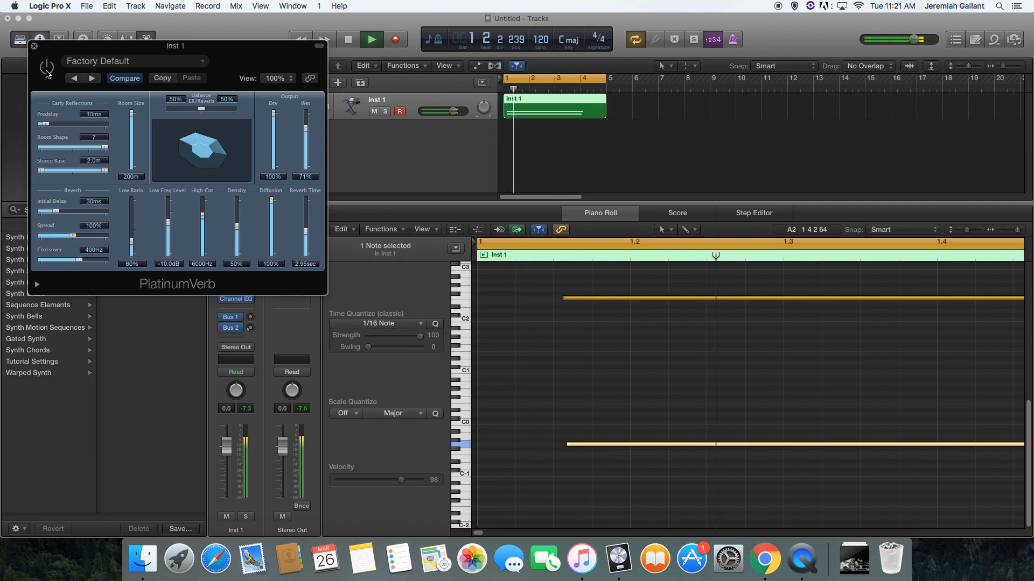
pyautogui.press('space')
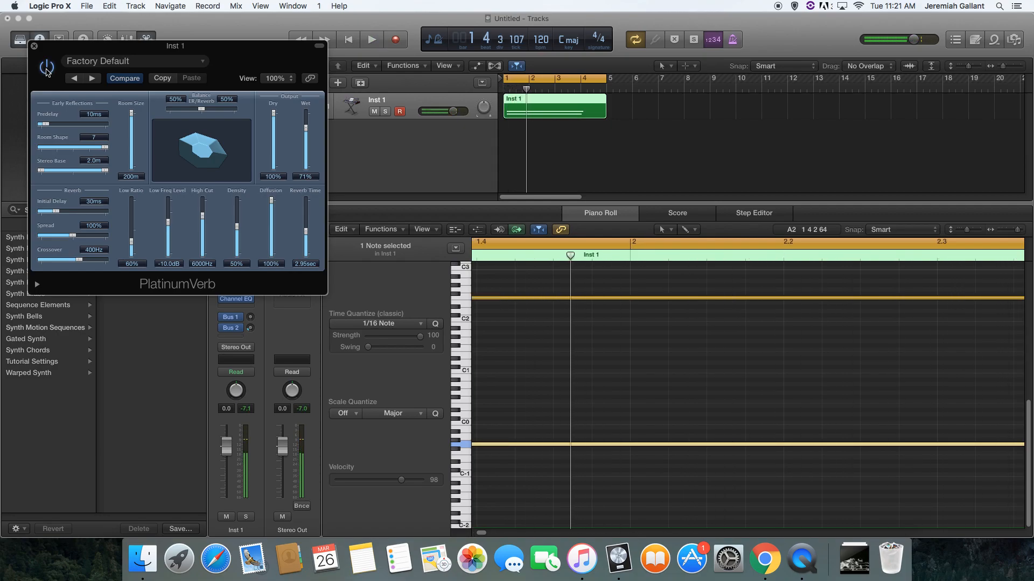
pyautogui.press('space')
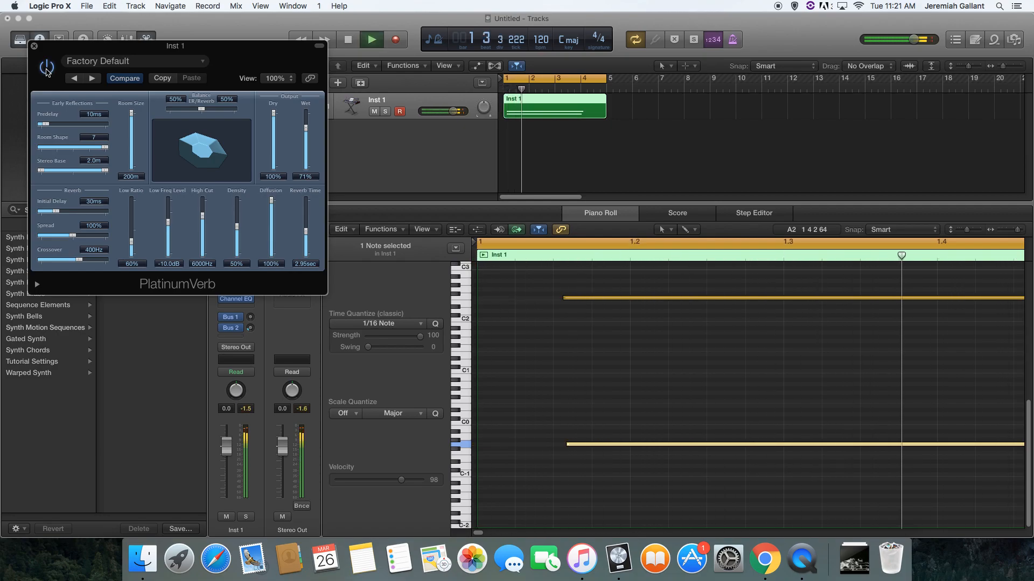
pyautogui.press('space')
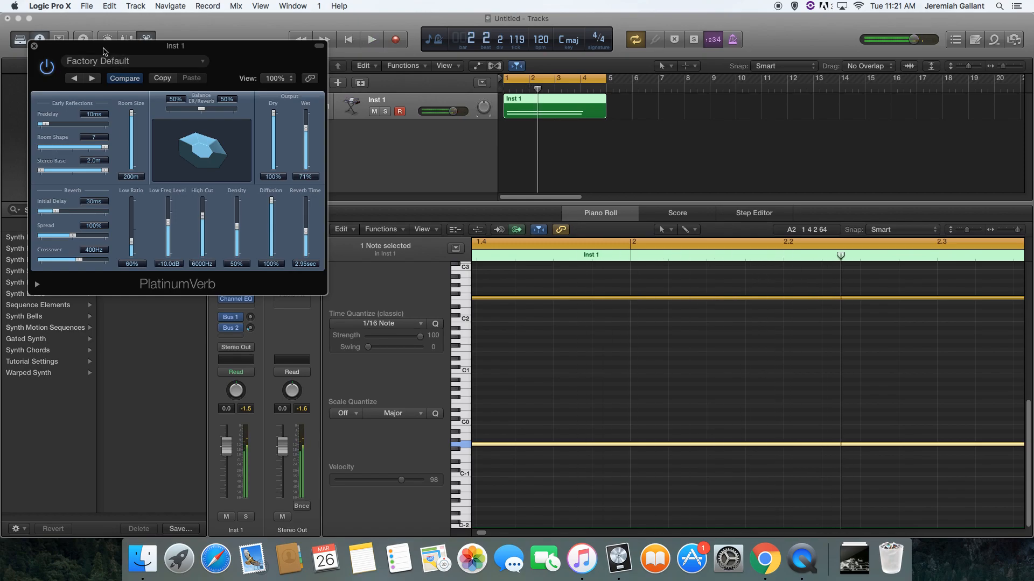
# Close the PlatinumVerb window and switch to the slide presentation at the Audio FX slide.
pyautogui.moveTo(104, 51); pyautogui.dragTo(176, 195)
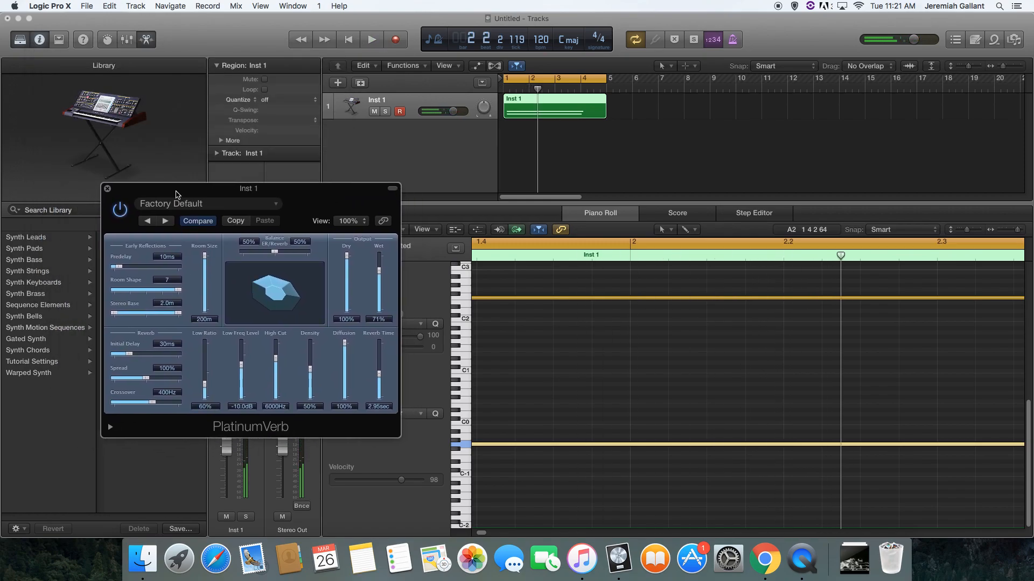
pyautogui.click(107, 189)
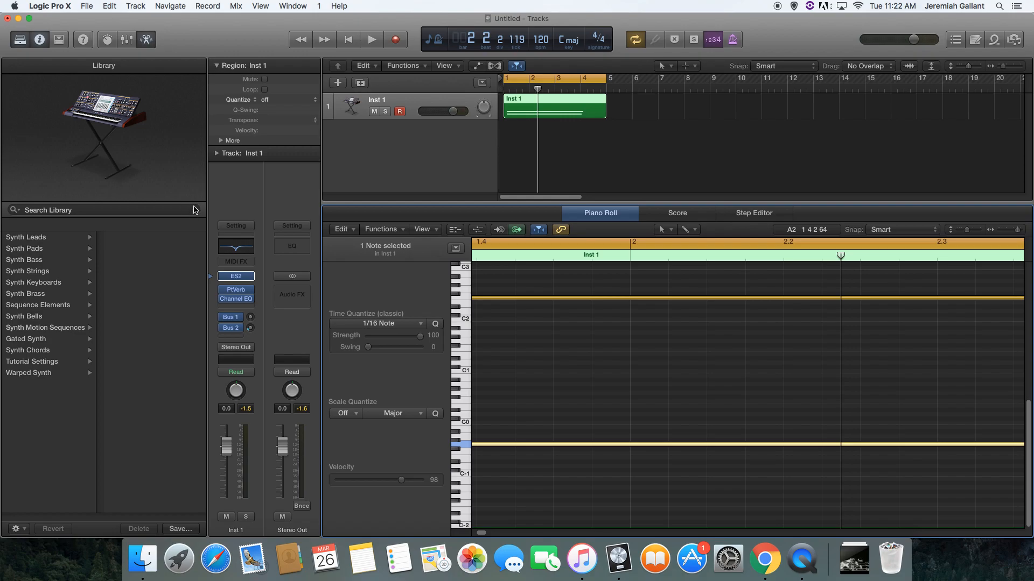
pyautogui.hotkey('ctrl', 'Up')
pyautogui.click(554, 34)
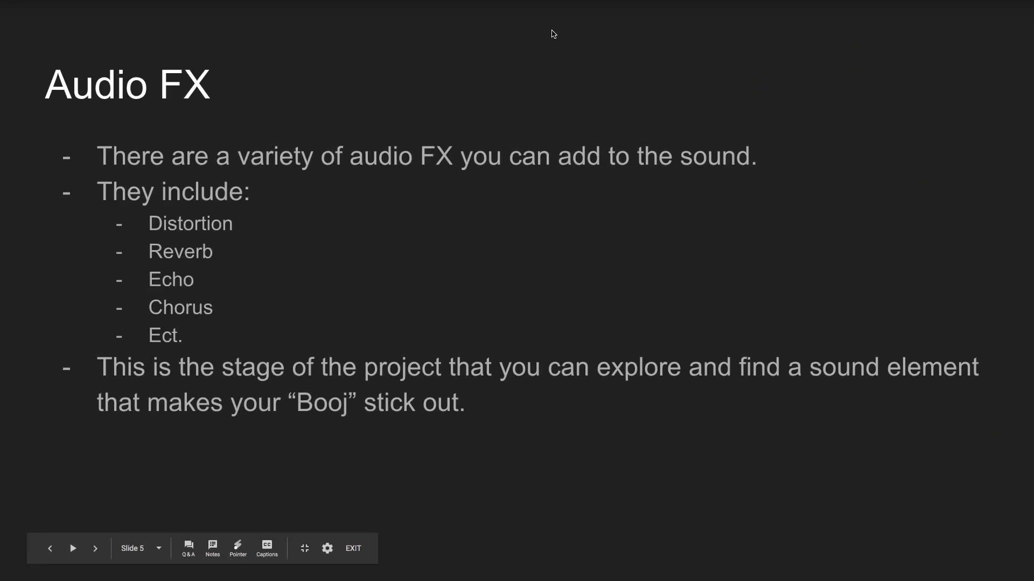